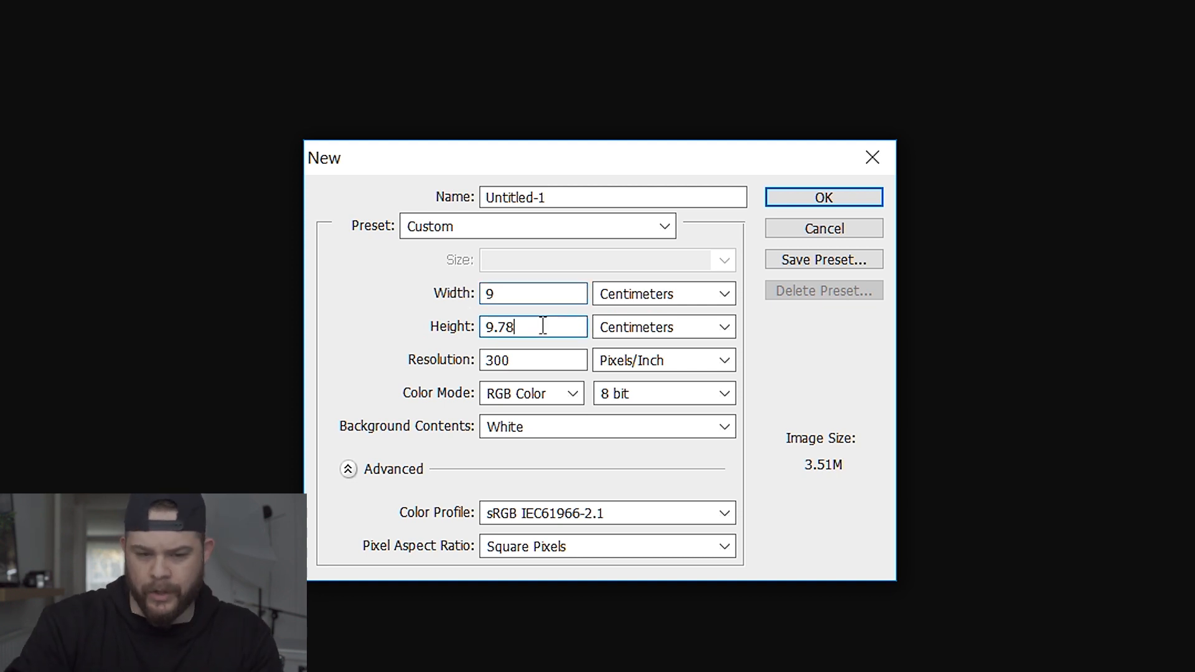
Create a new white RGB document 9 cm wide and 10 cm high at 300 pixels/inch.
key(Tab)
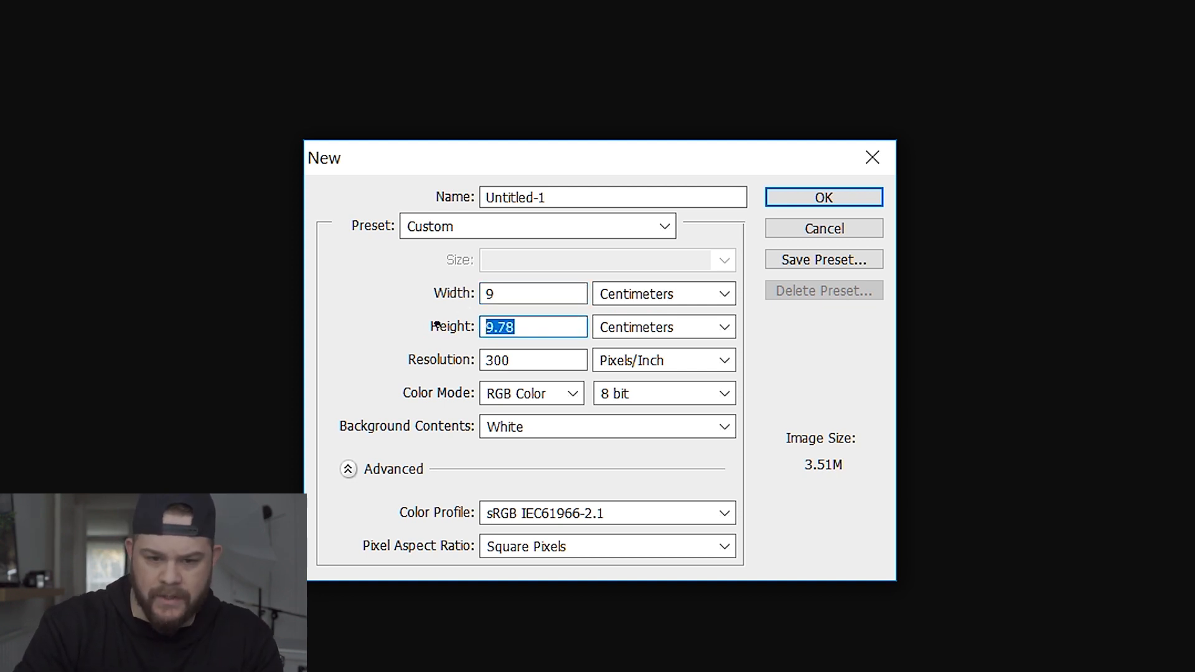
text(10)
click(551, 365)
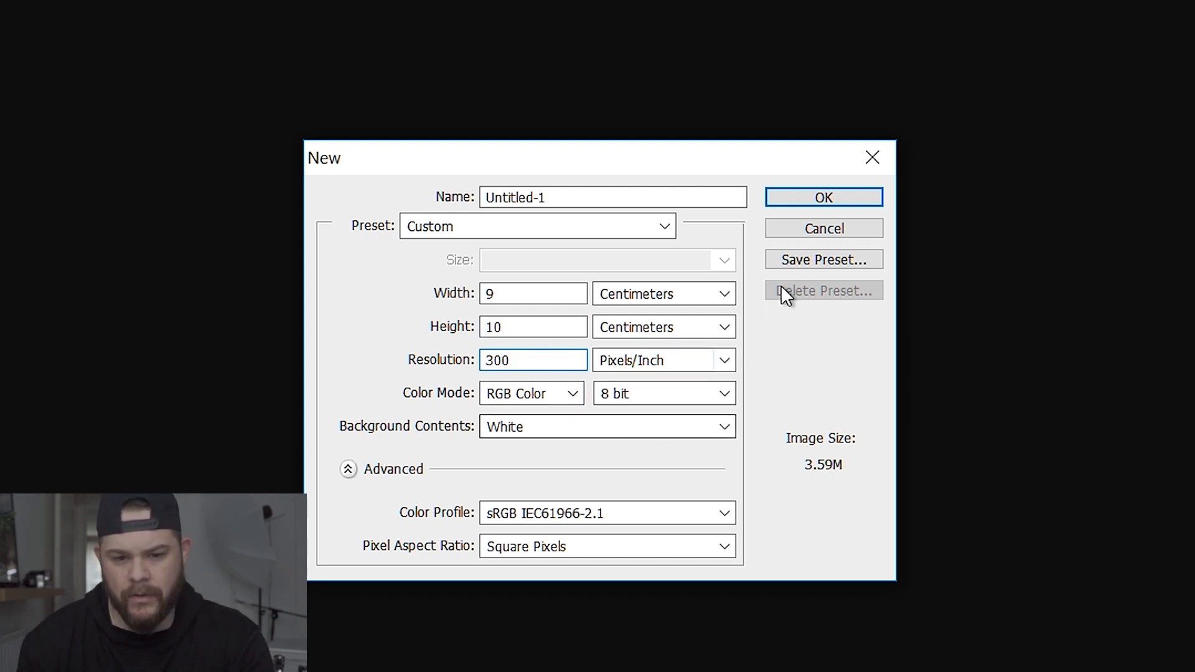
click(803, 197)
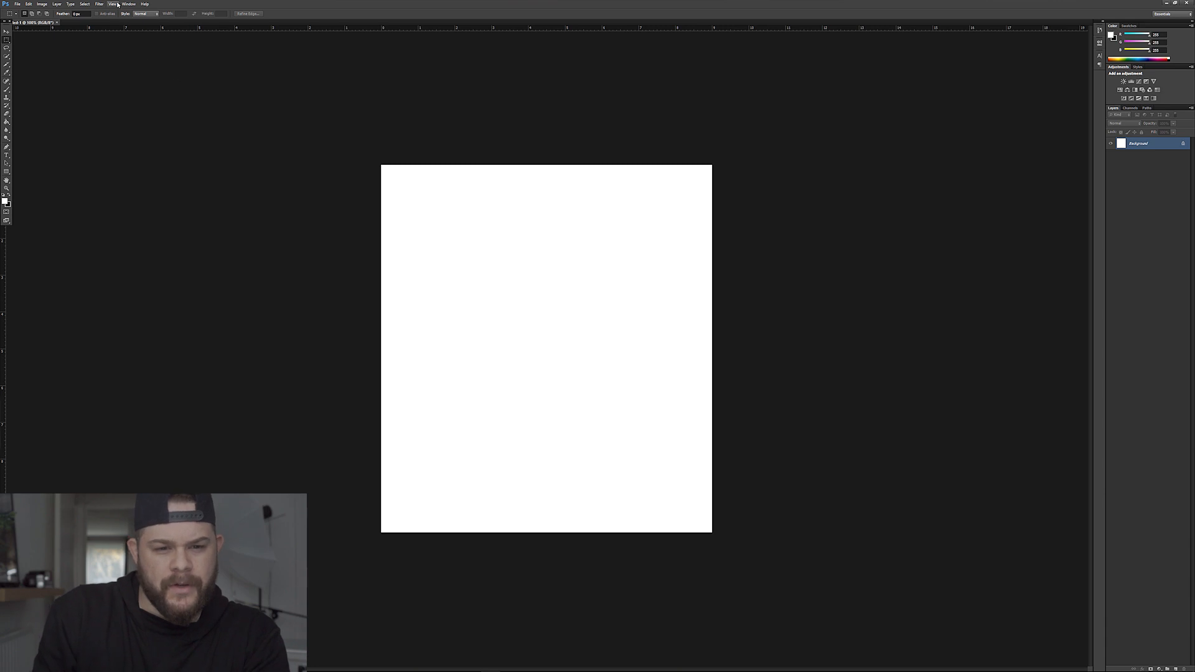
Display the grid over the blank canvas.
click(114, 5)
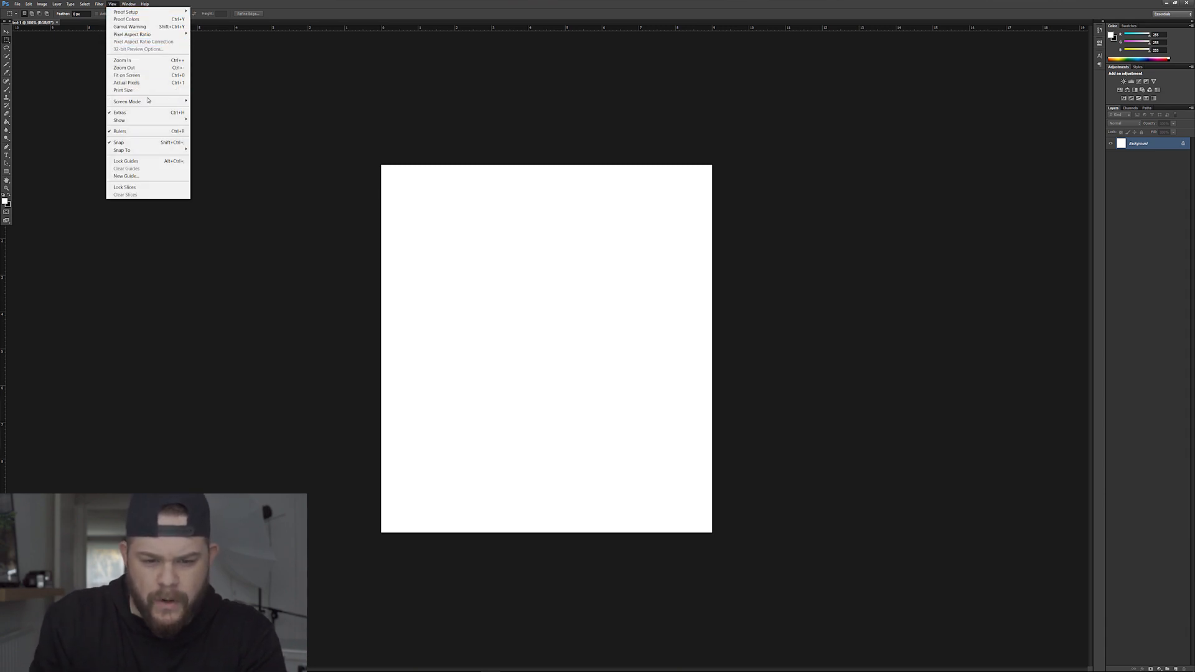
mouse_move(163, 120)
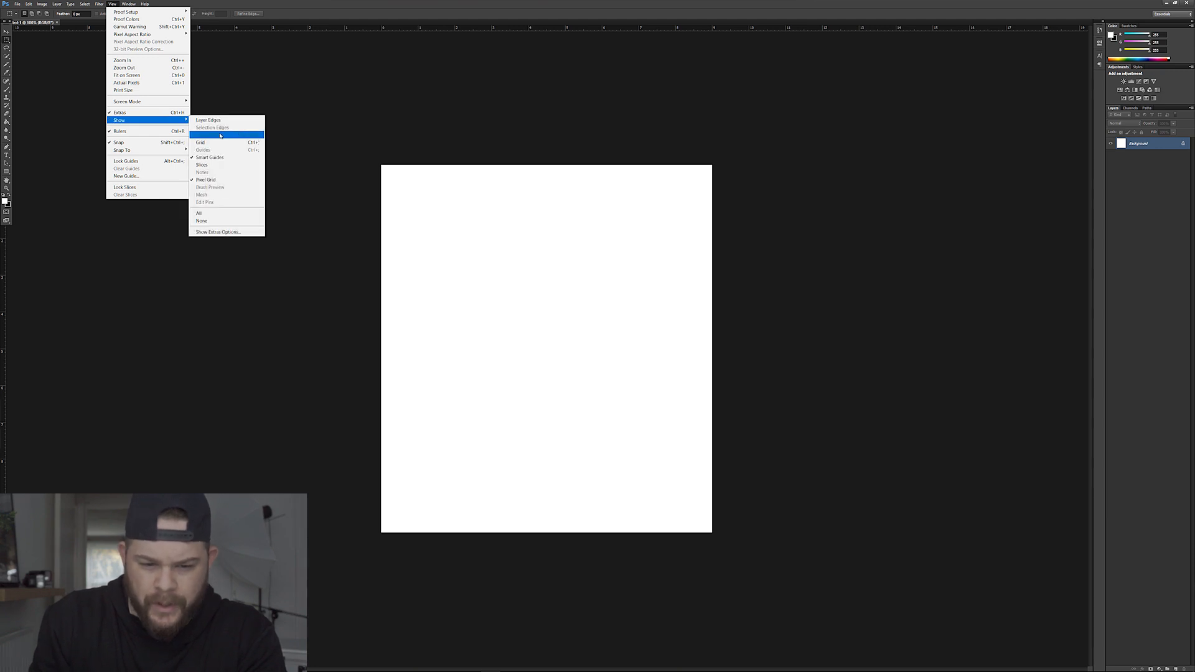
click(223, 147)
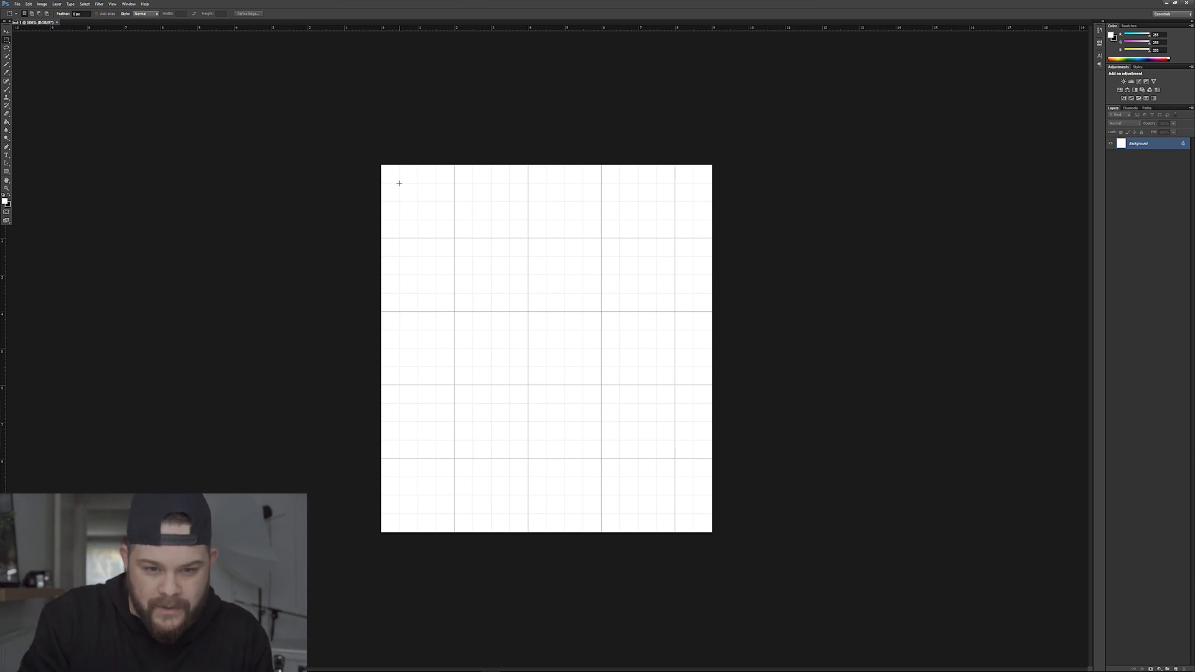
Cut out an 8 by 8 cm square, inset 0.5 cm from the canvas's top and side edges, leaving a white frame, and deselect it.
drag(419, 186, 692, 479)
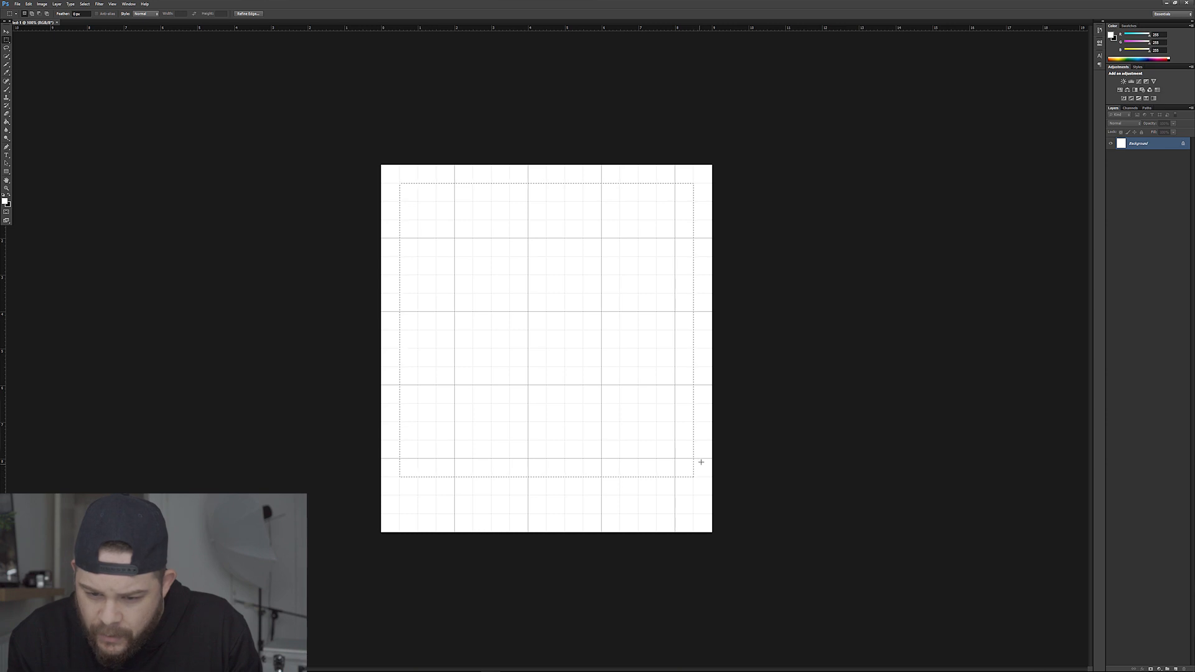
click(7, 31)
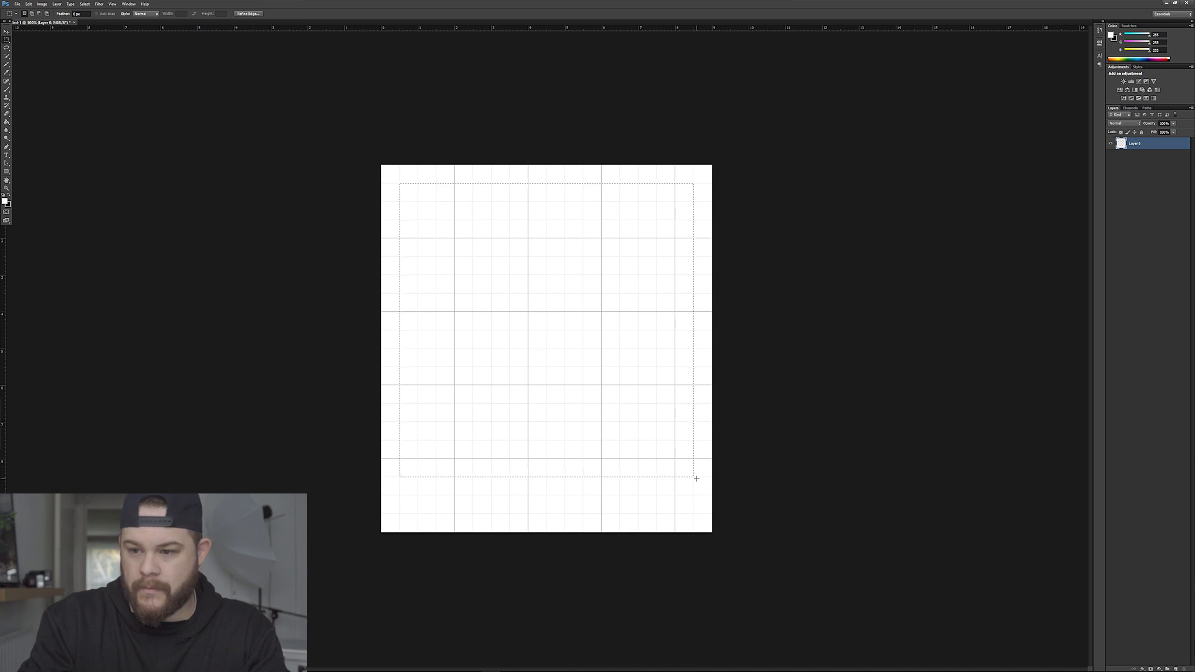
key(Delete)
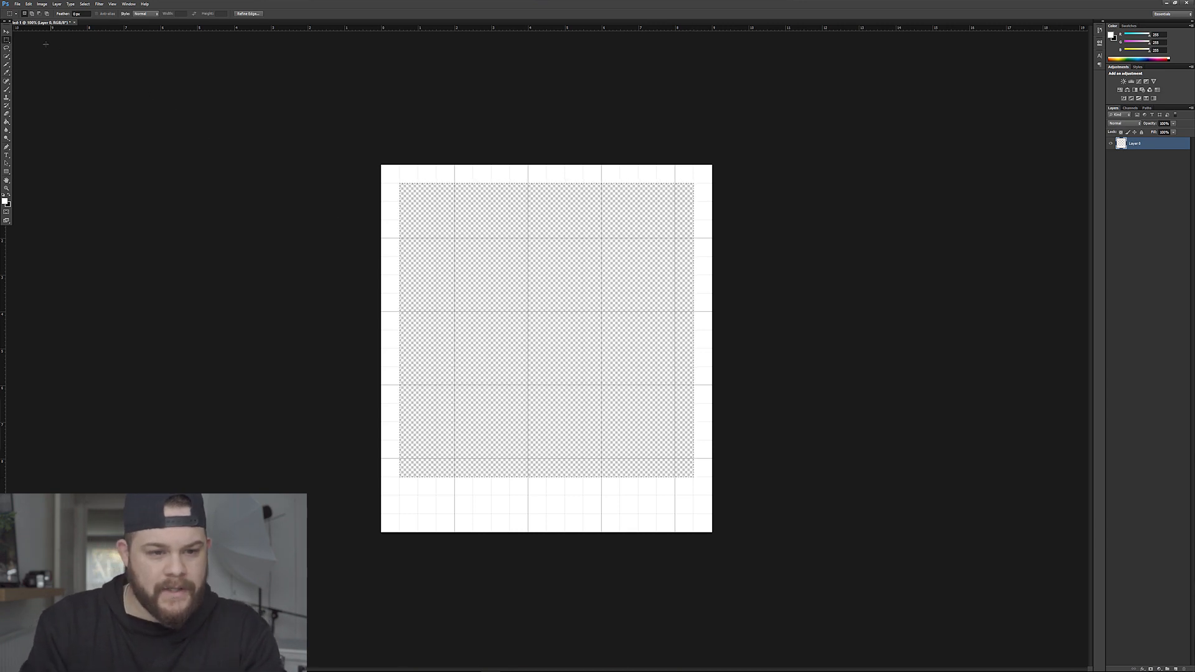
click(7, 32)
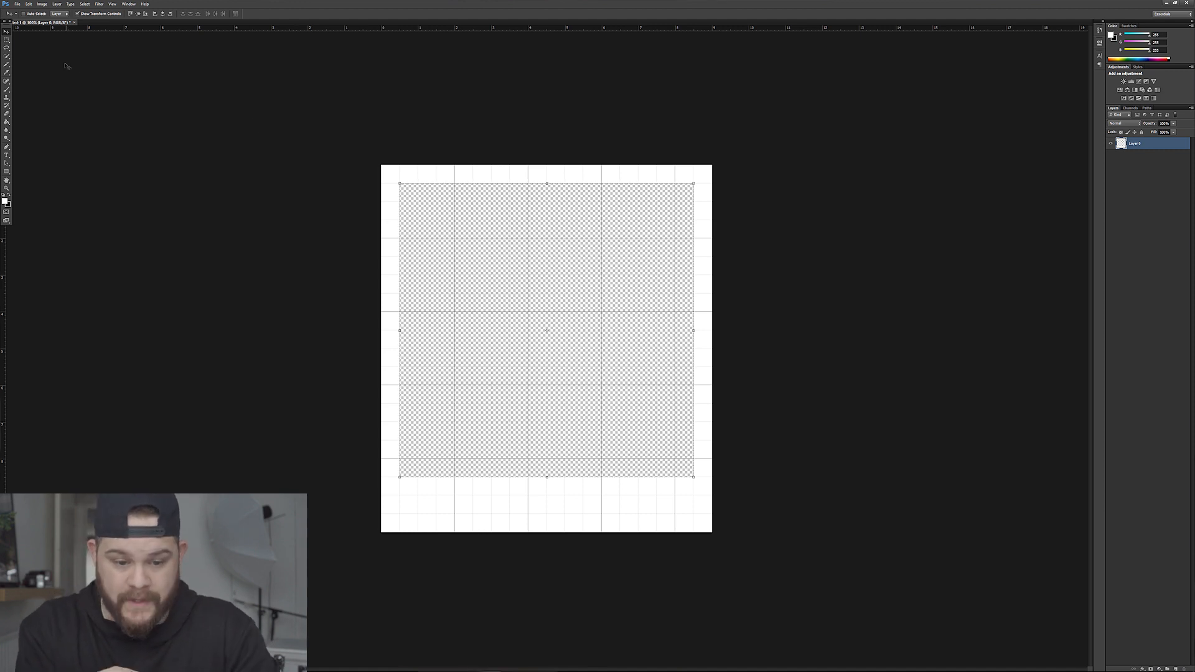
click(7, 39)
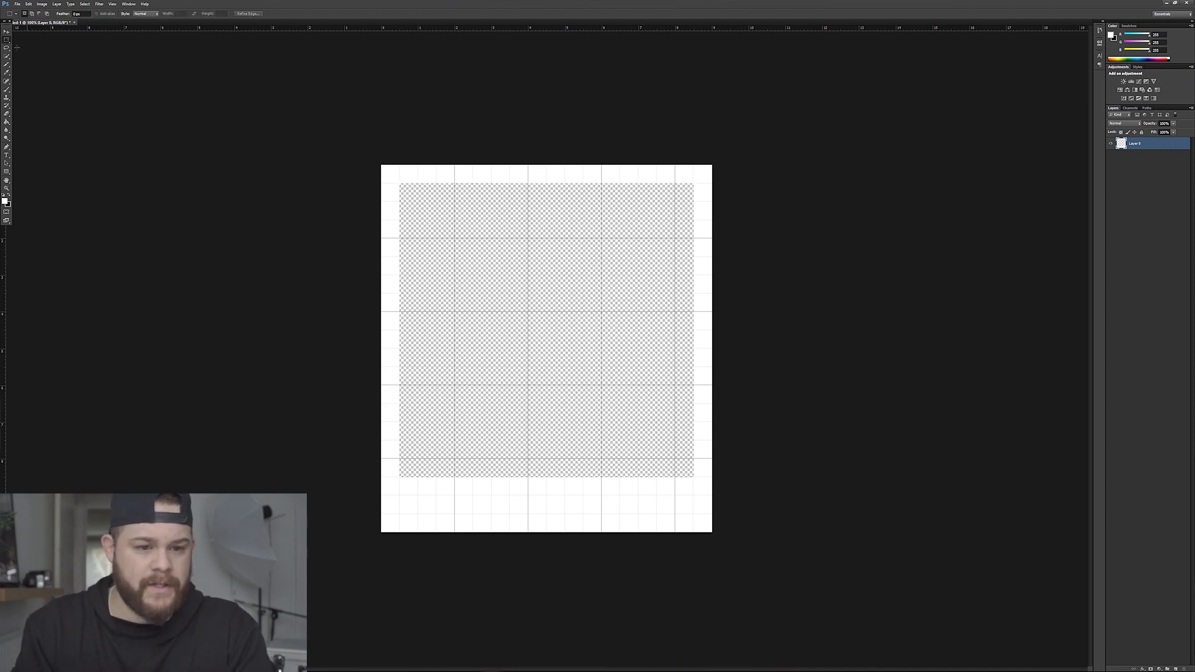
click(7, 29)
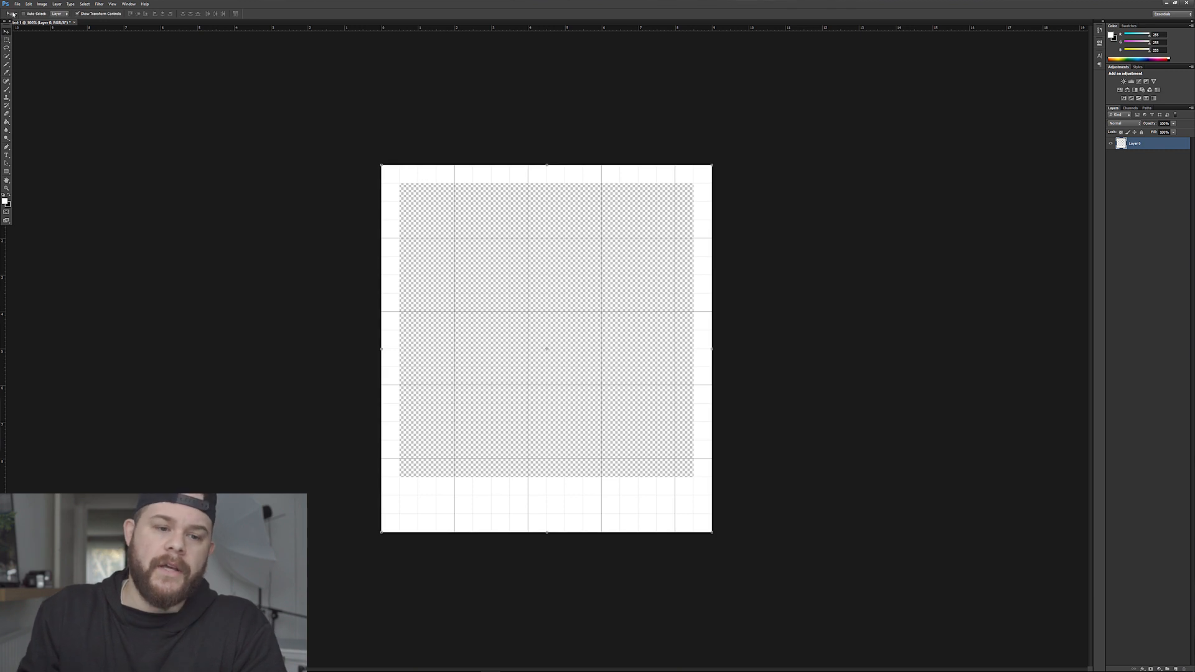
Save the empty frame as Polaroid template.psd.
click(18, 4)
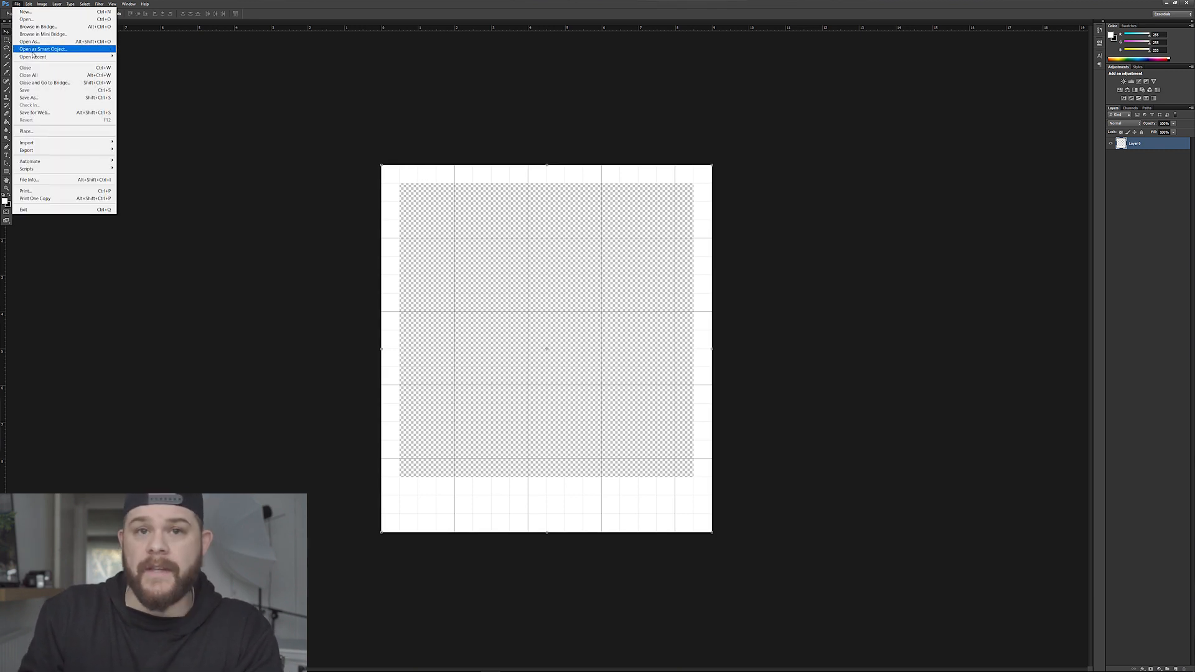
click(29, 98)
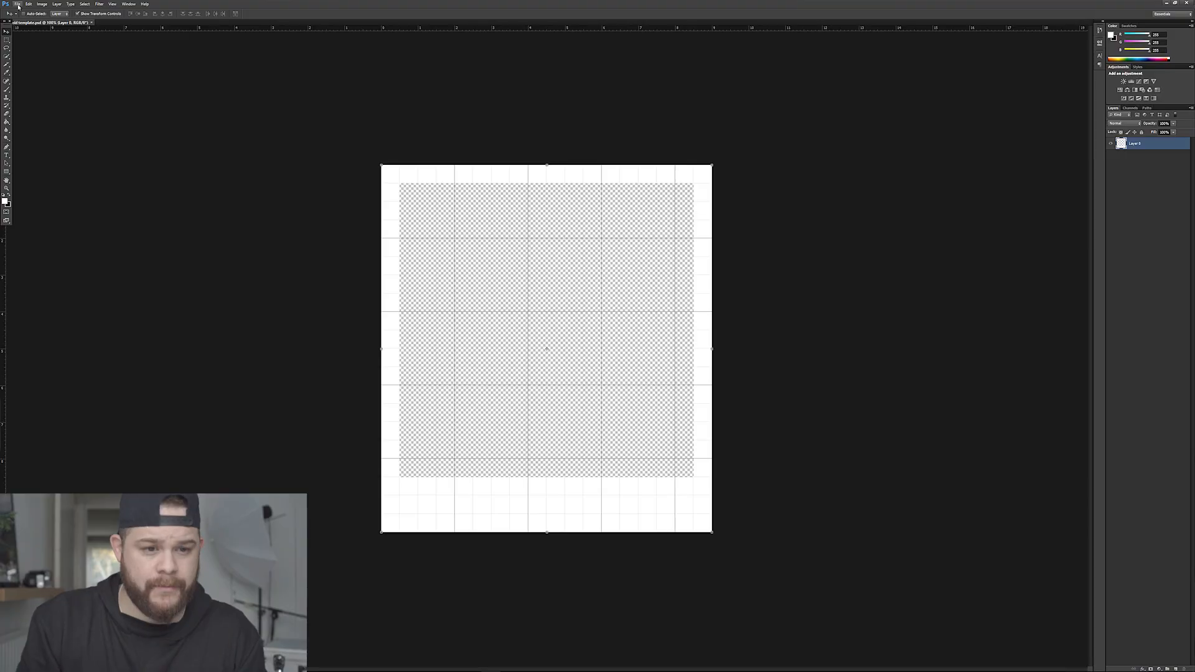
Open the photo of the person in a hat facing the PAX building from the MY PICTURES 2017 folder.
click(19, 5)
click(28, 19)
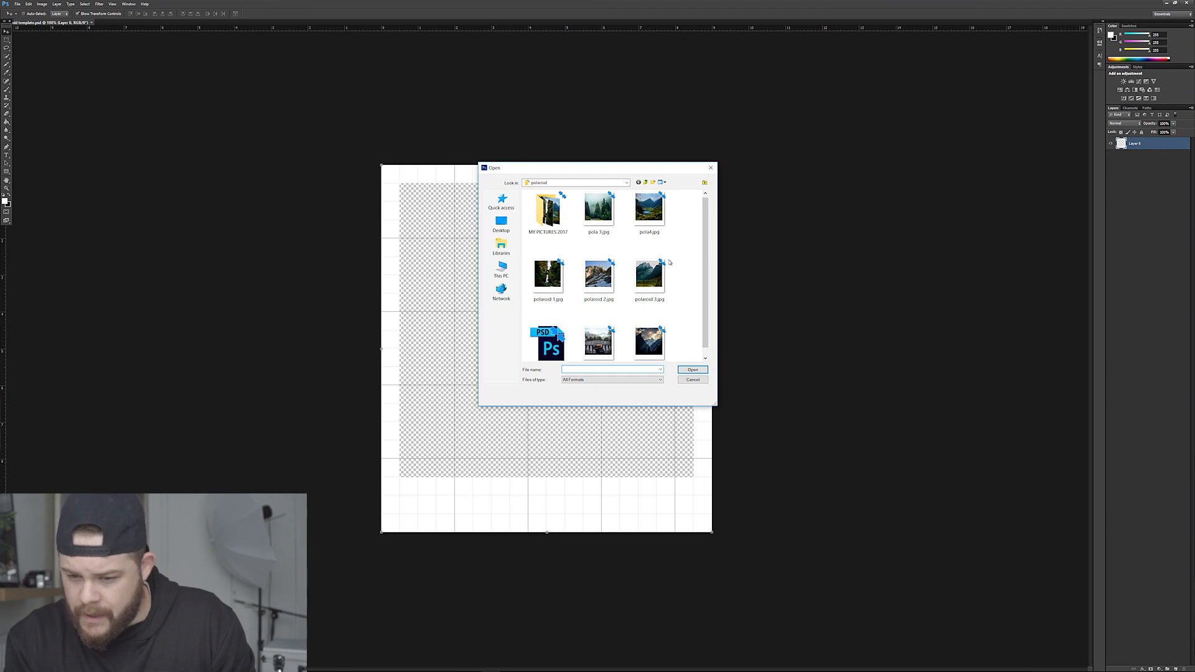
double_click(548, 212)
click(599, 339)
click(693, 371)
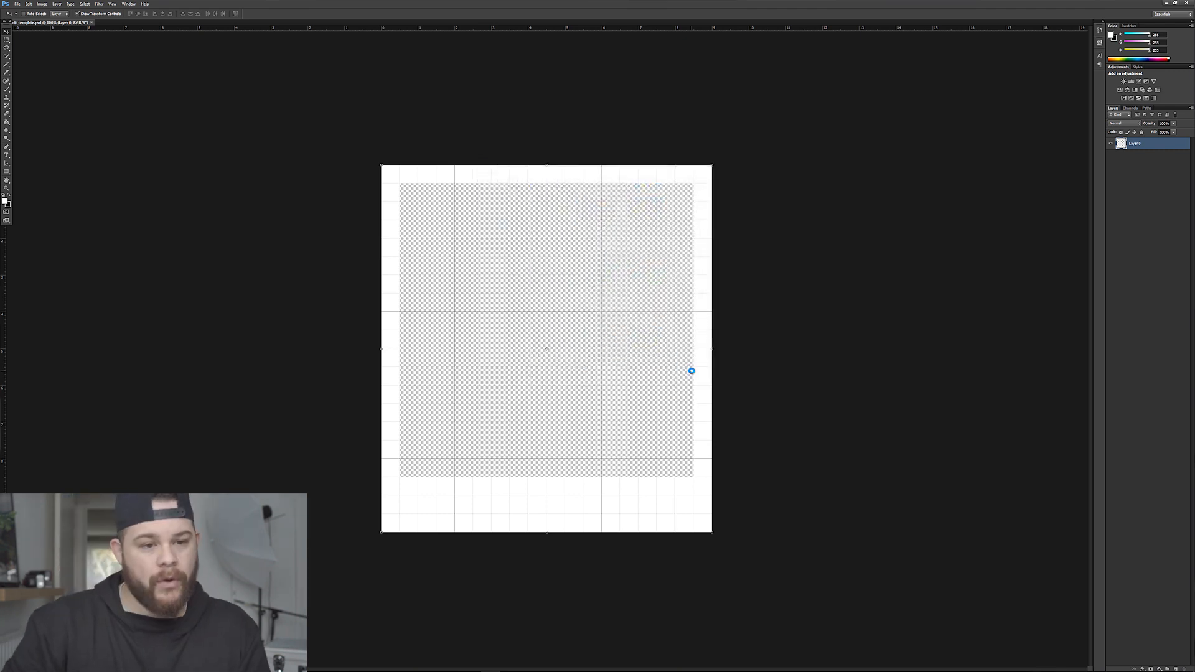
Select the entire photo with the Rectangular Marquee and copy it.
click(7, 40)
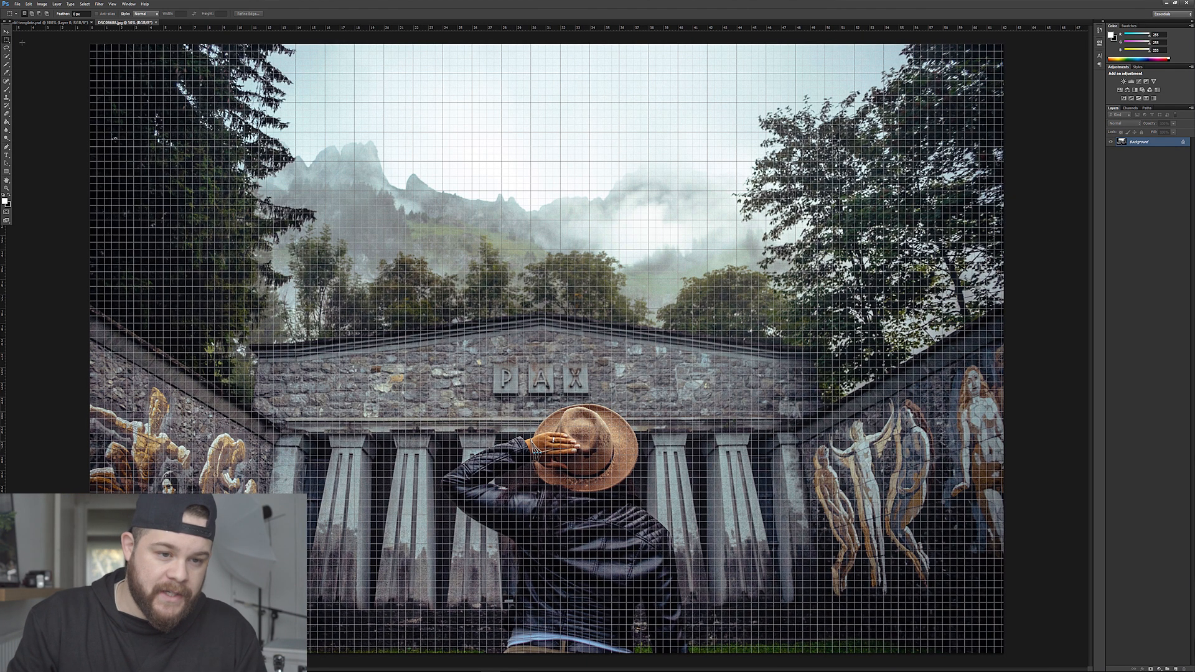
drag(81, 44, 539, 361)
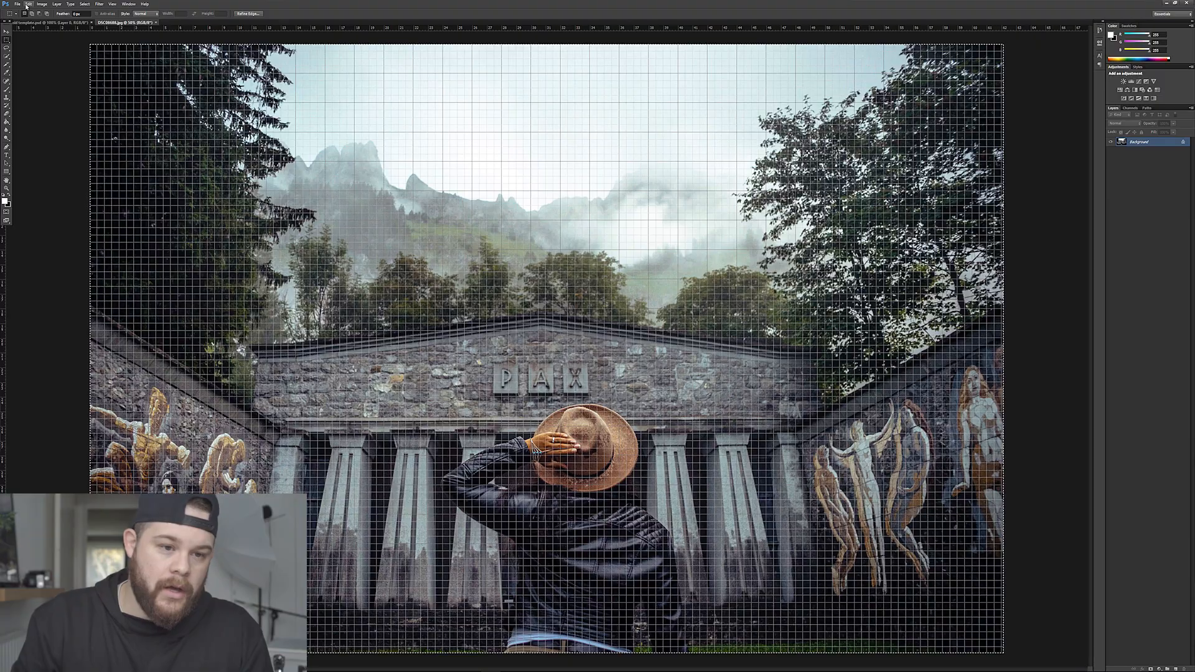
click(28, 4)
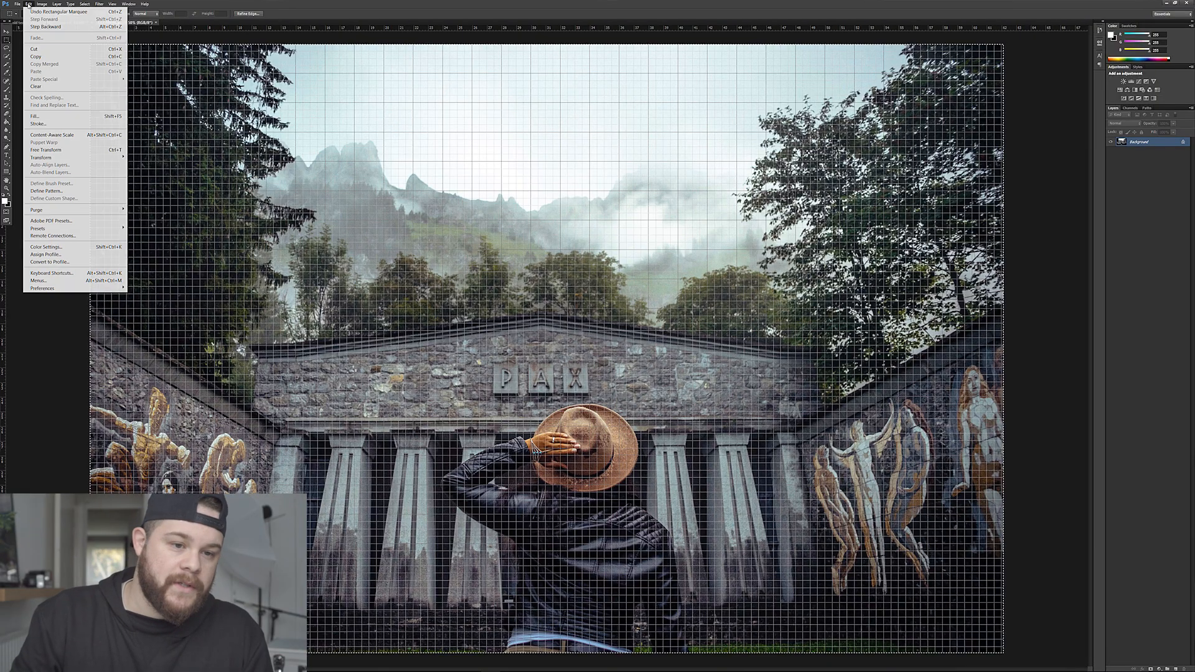
click(37, 57)
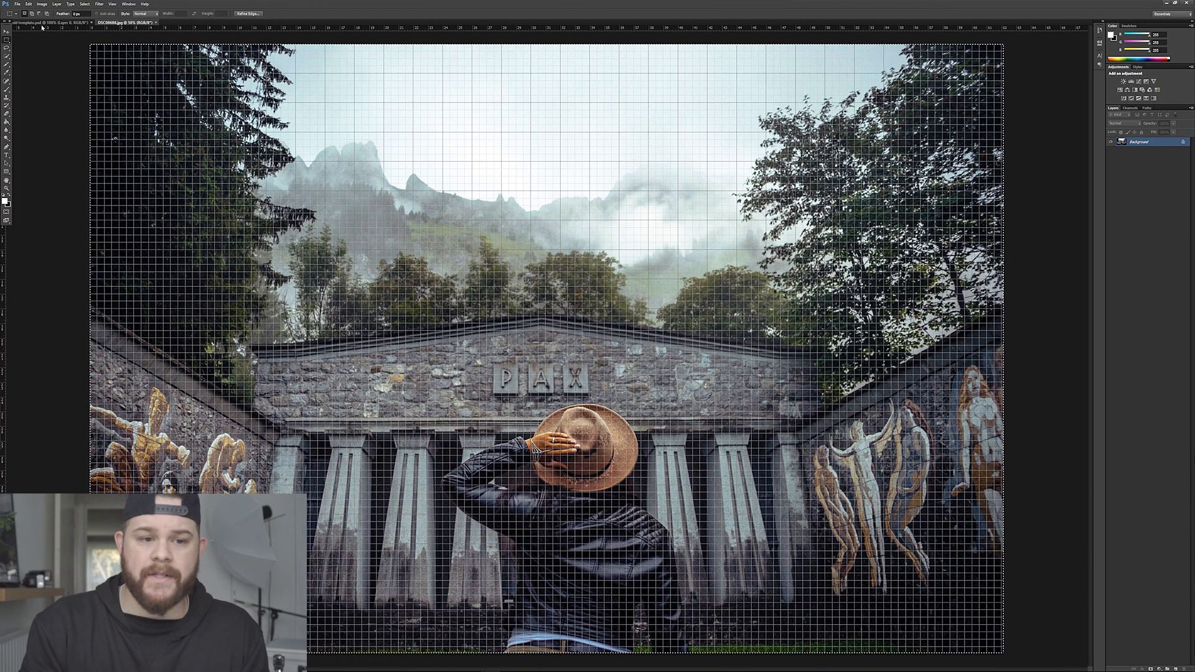
Paste the copied photo into the Polaroid template document.
click(42, 23)
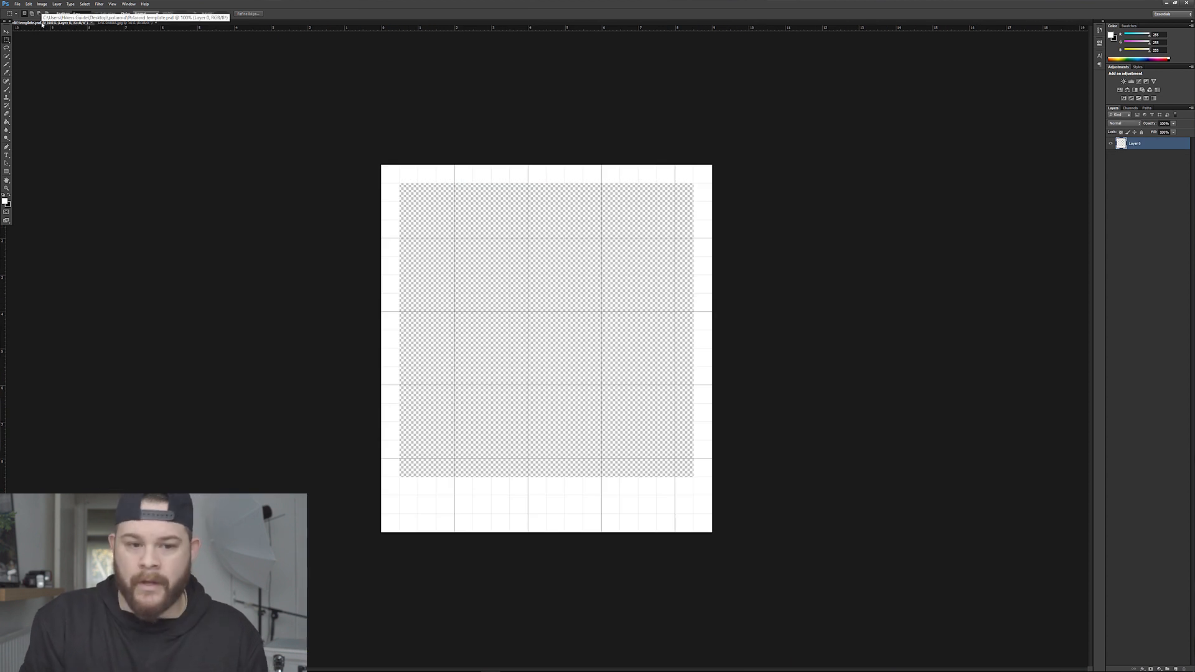
click(29, 4)
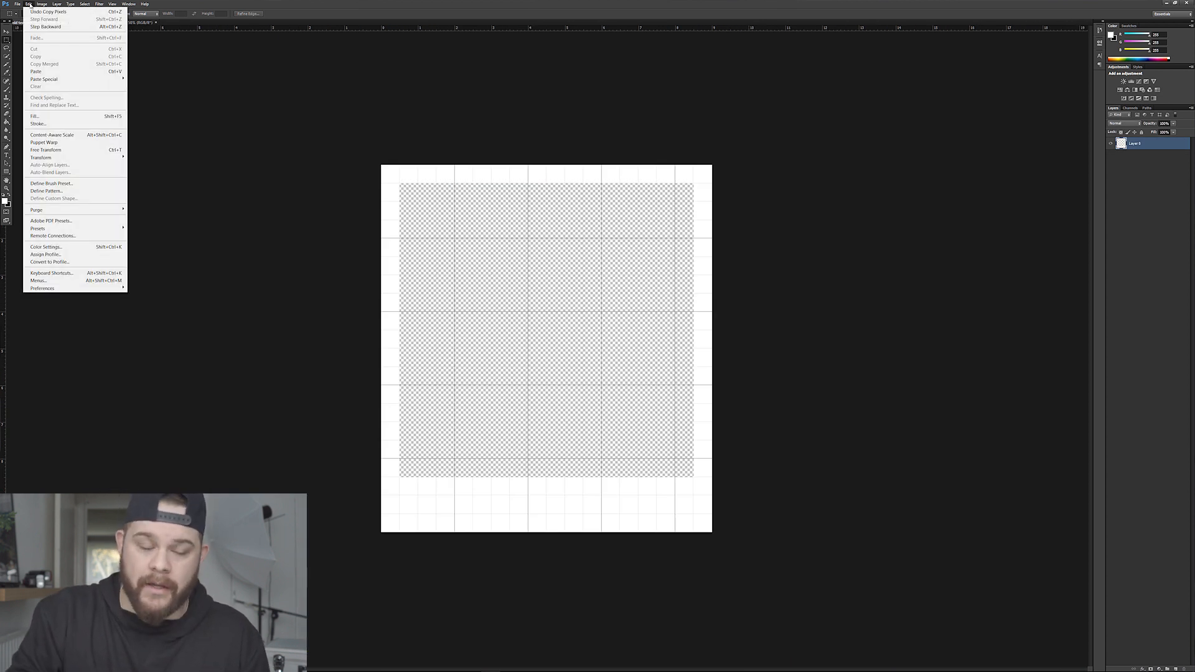
click(56, 73)
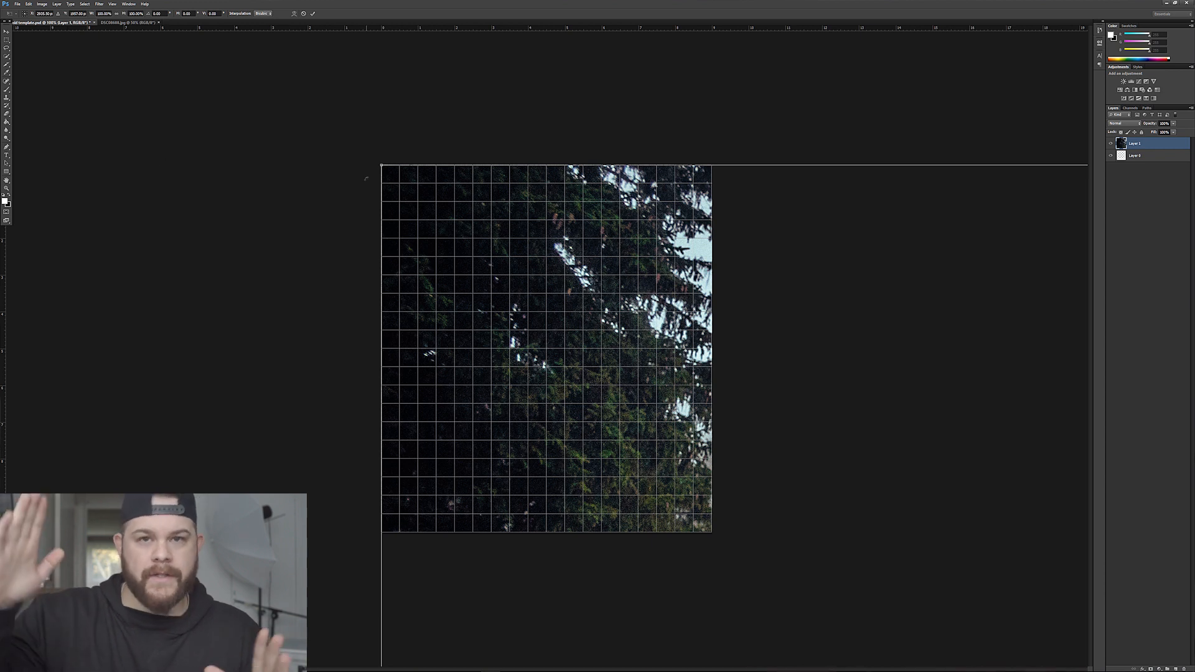
Scale the pasted photo down to nearly the canvas height, position the person in hat near the middle, and apply the transformation.
drag(381, 165, 349, 128)
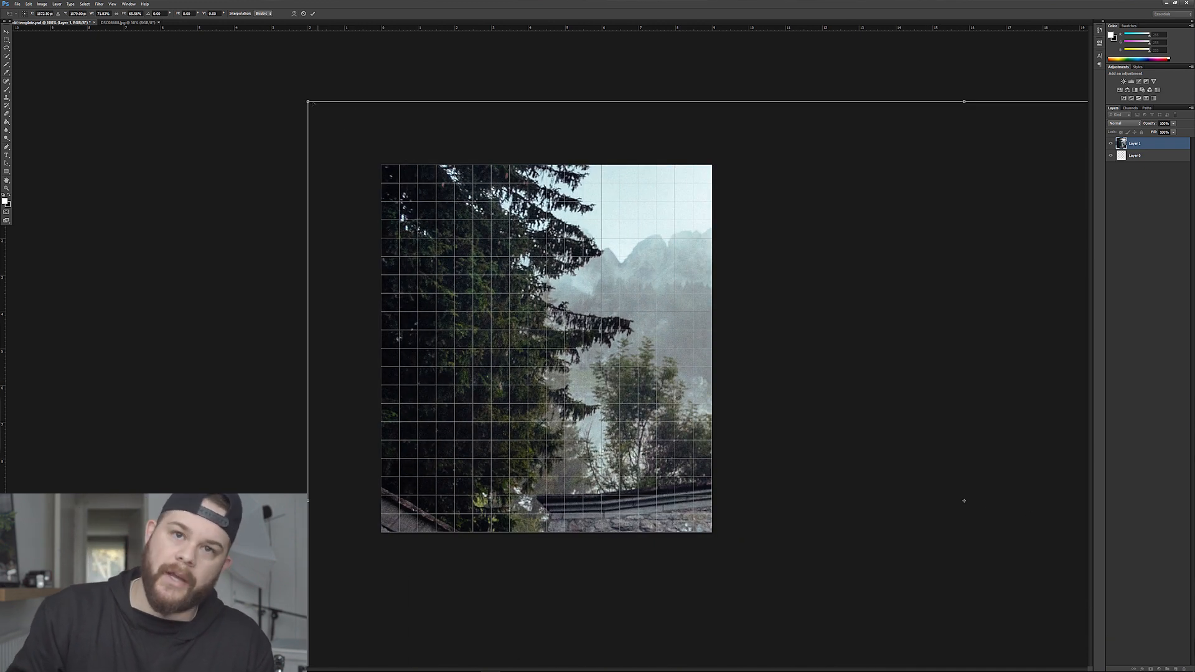
drag(307, 101, 844, 542)
drag(898, 585, 319, 181)
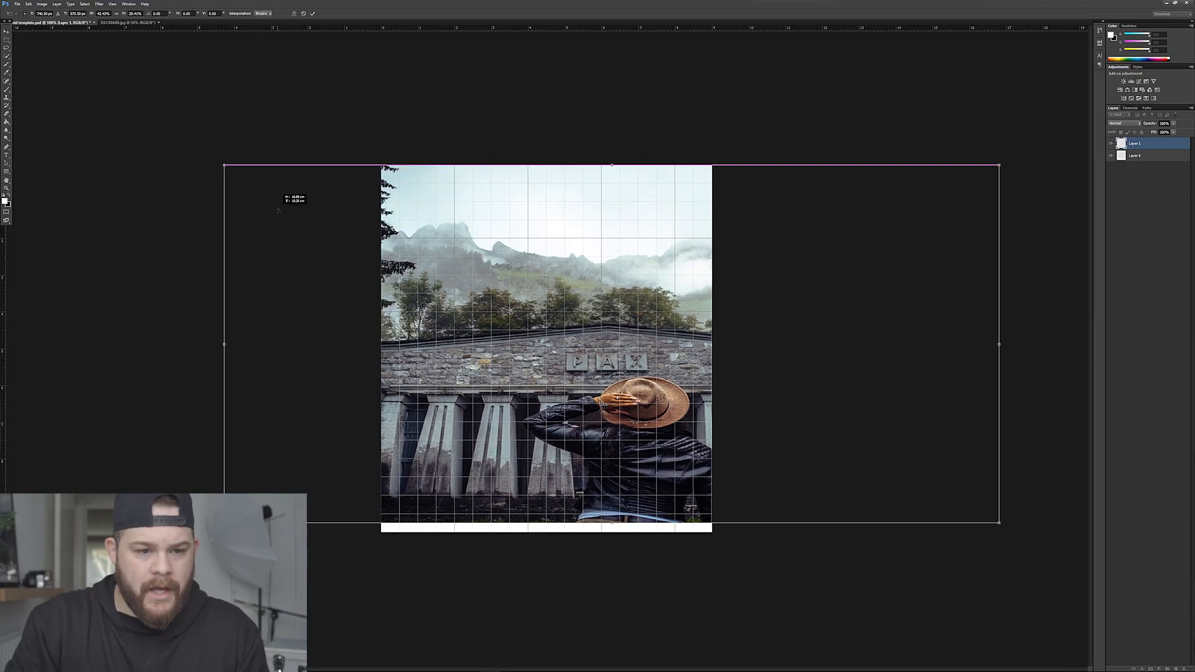
drag(278, 211, 267, 210)
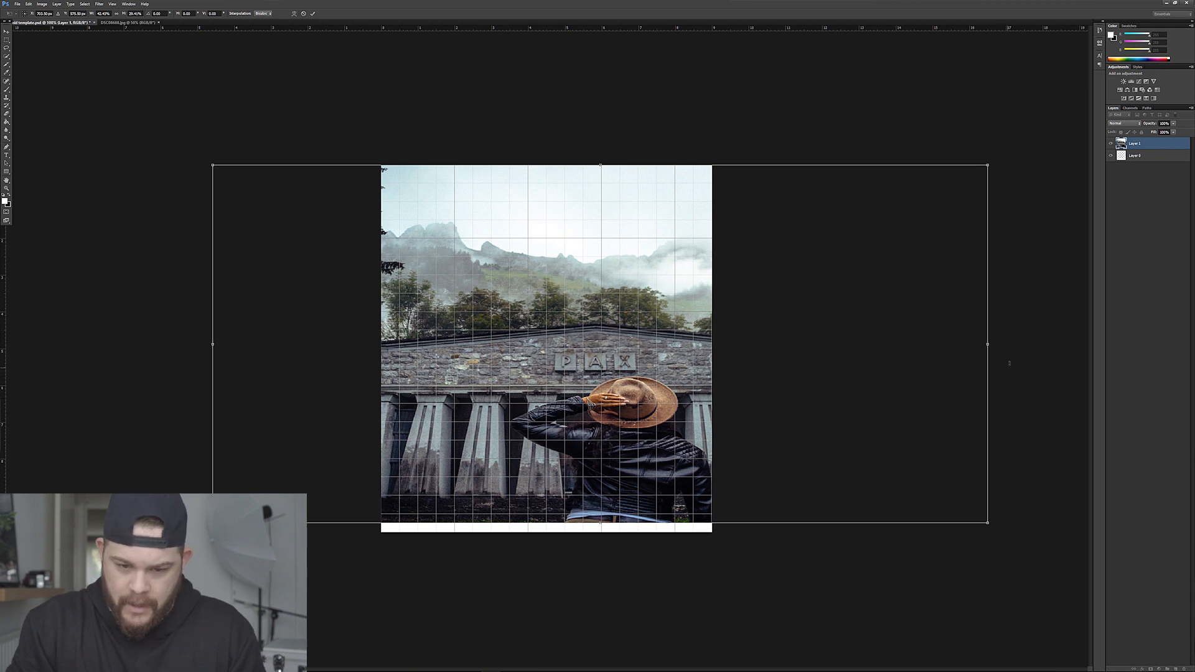
drag(988, 344, 777, 343)
drag(663, 343, 698, 340)
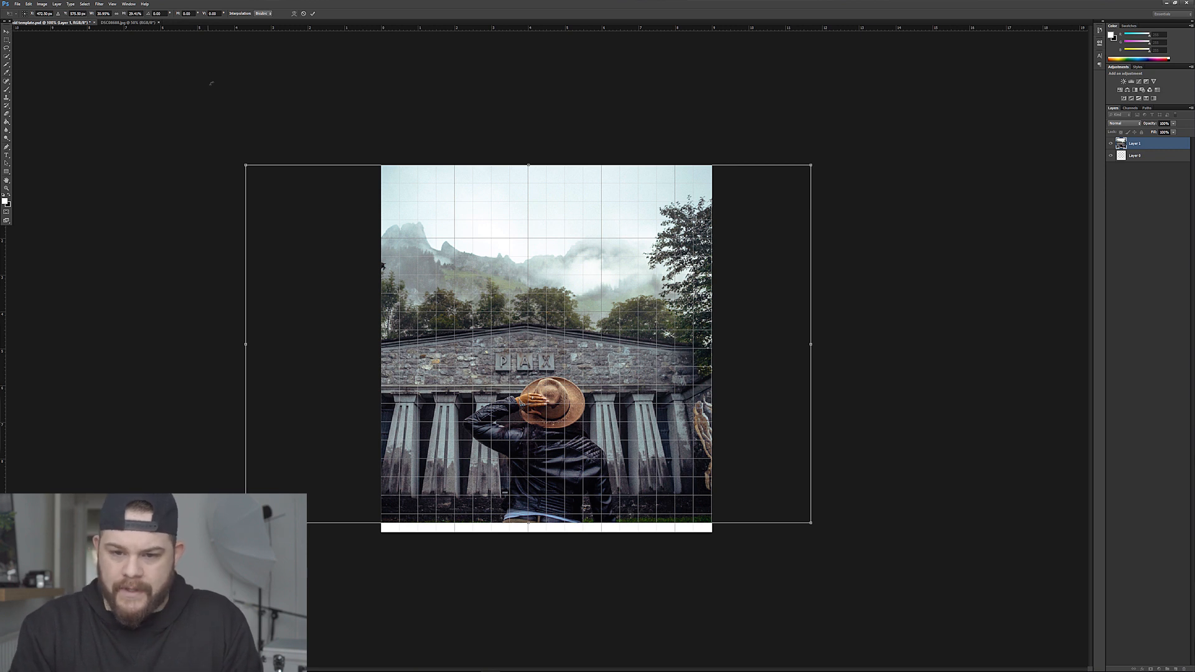
click(7, 31)
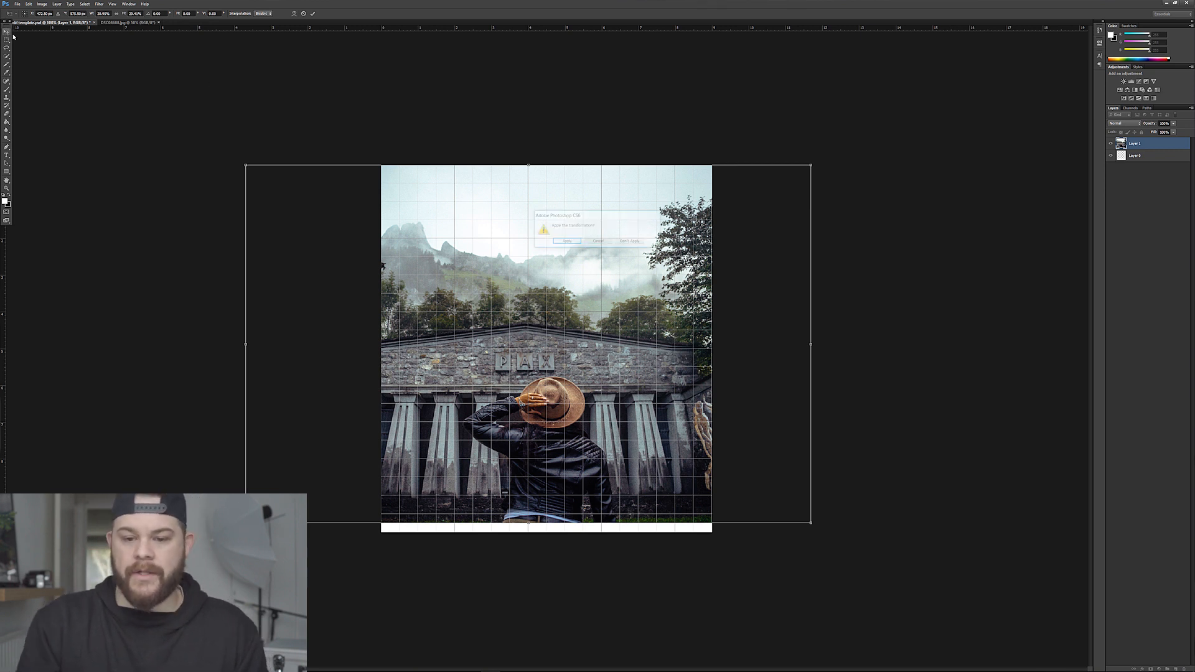
click(573, 244)
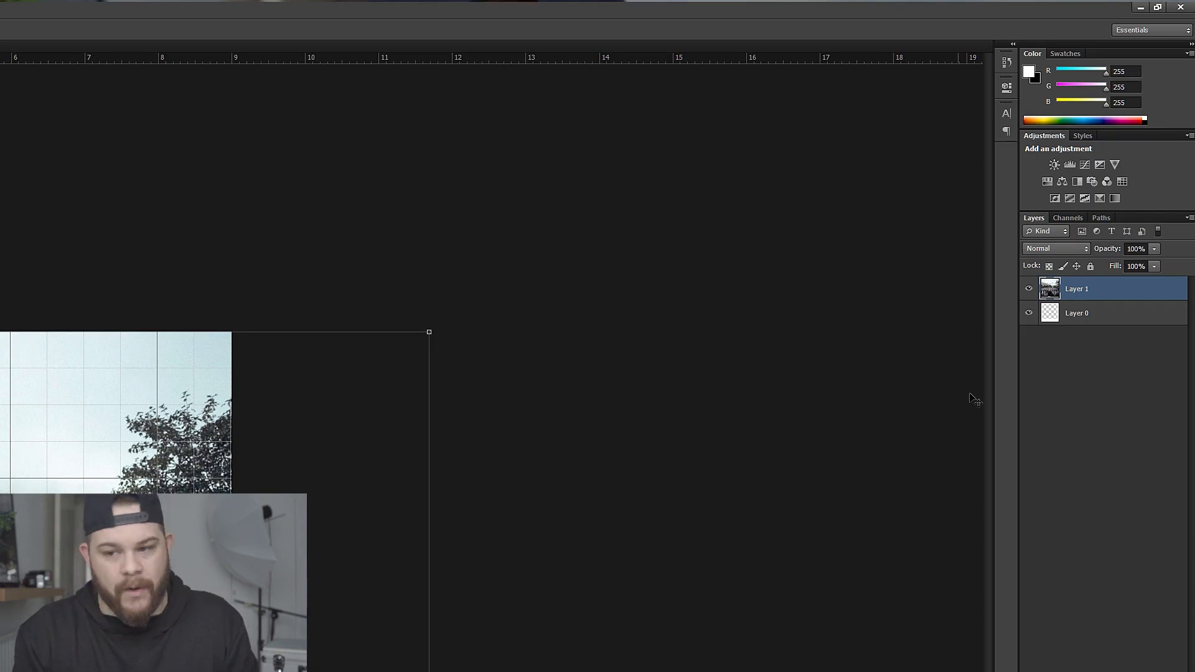
Move the photo layer beneath the frame layer and adjust the photo to fit the frame's opening.
drag(1103, 292, 1113, 340)
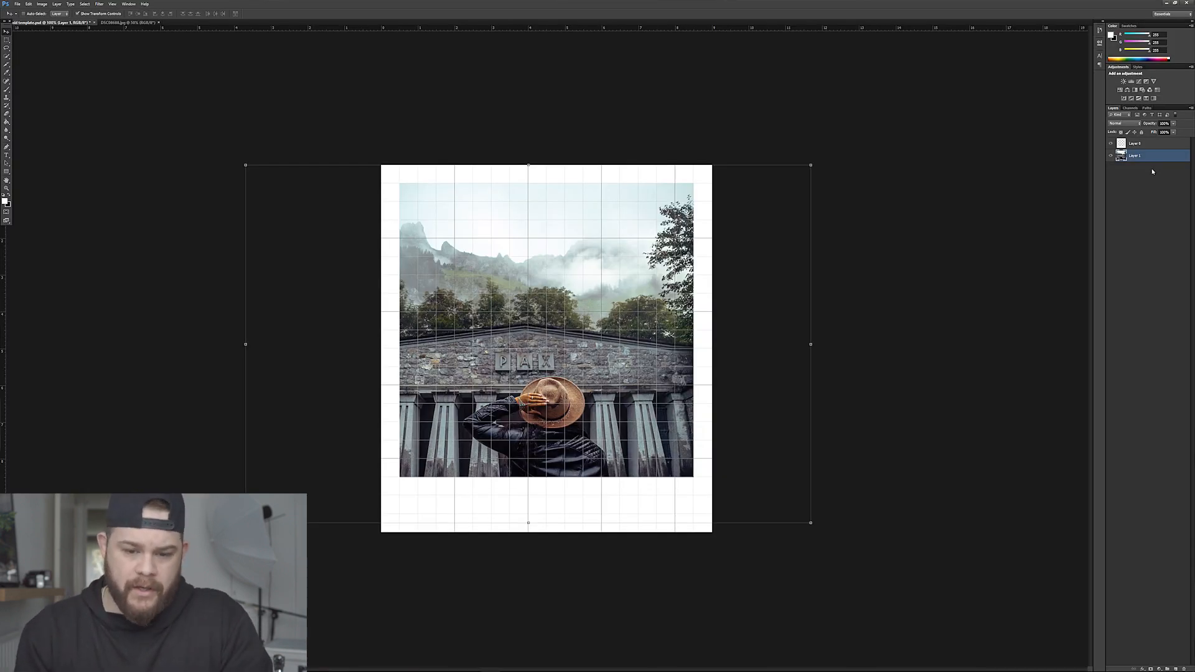
drag(644, 296, 632, 264)
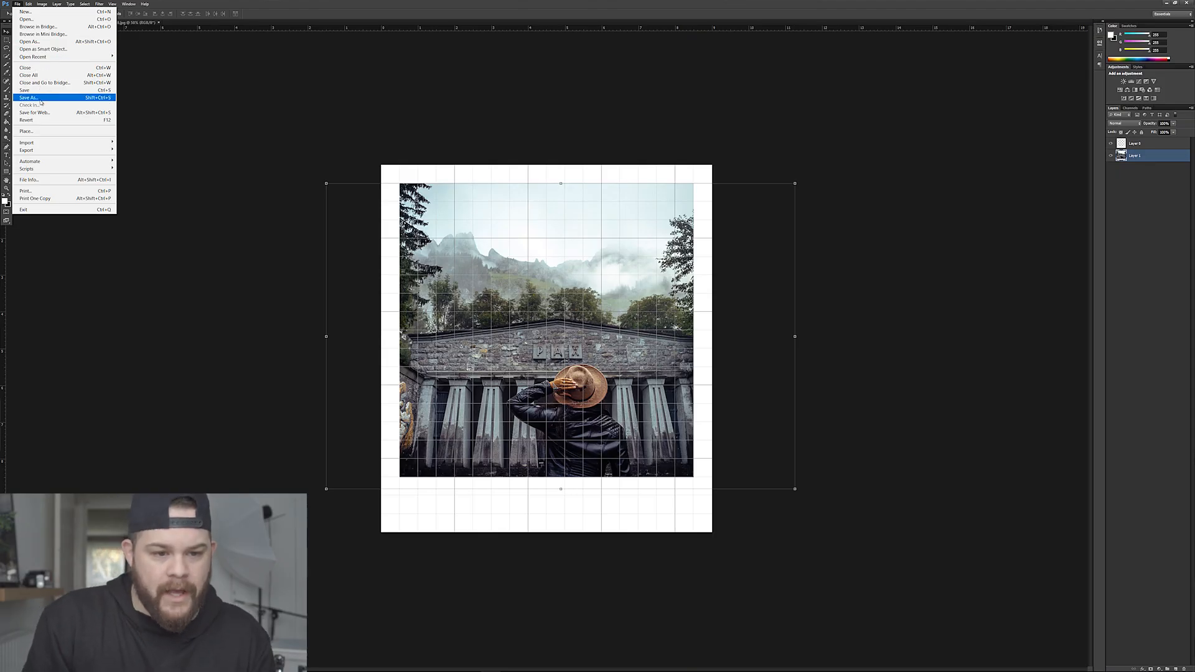
Save the finished Polaroid to the Desktop as a JPEG with maximum quality and the Baseline Optimized format.
click(41, 99)
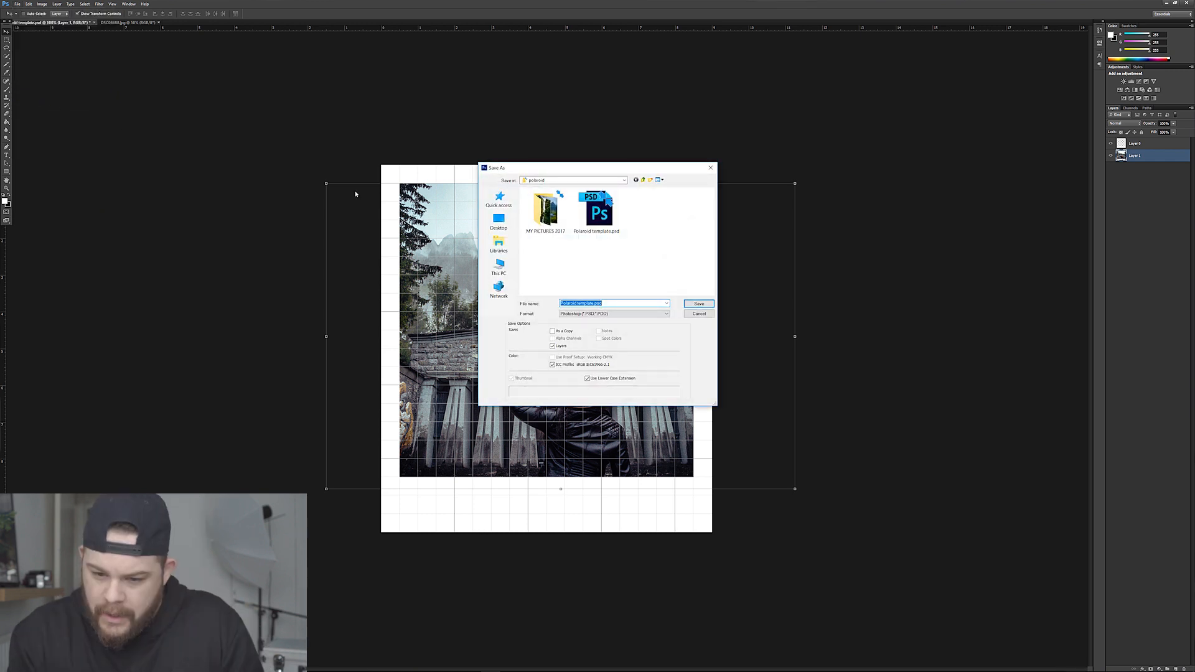
click(659, 314)
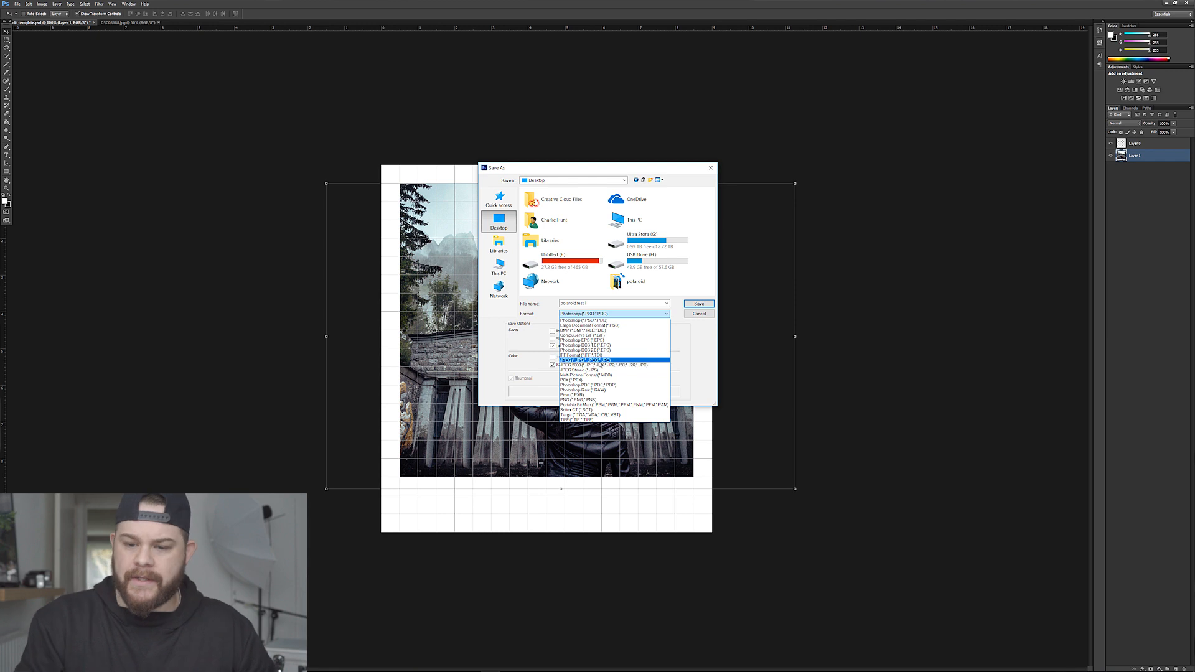
click(601, 361)
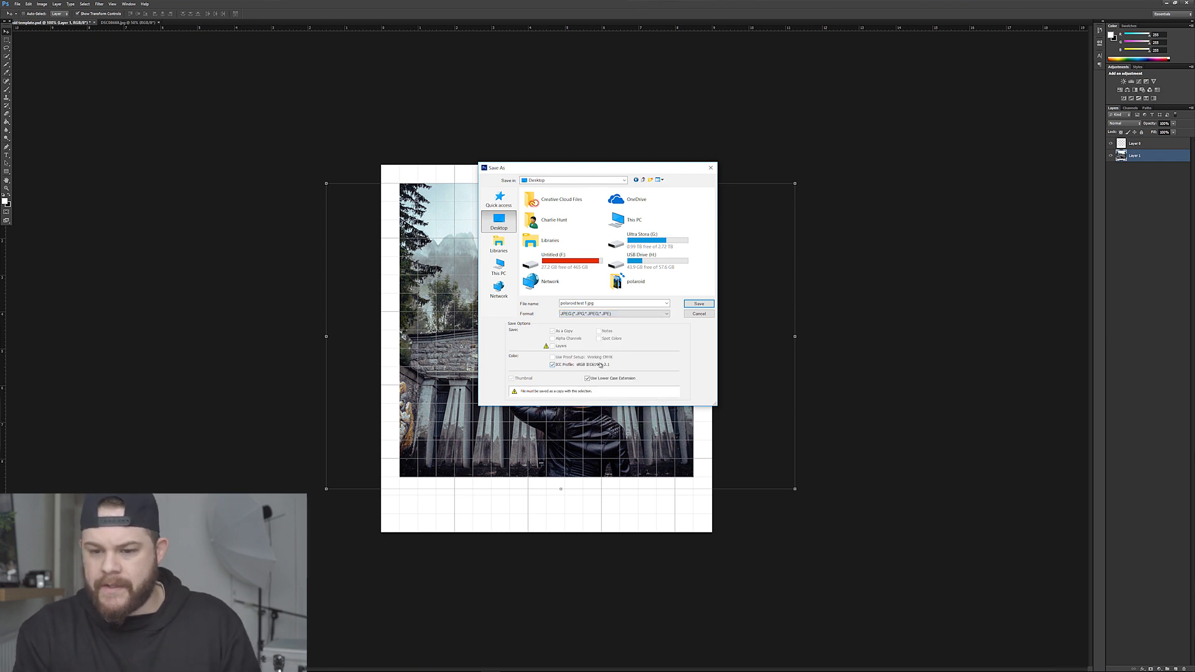
click(699, 304)
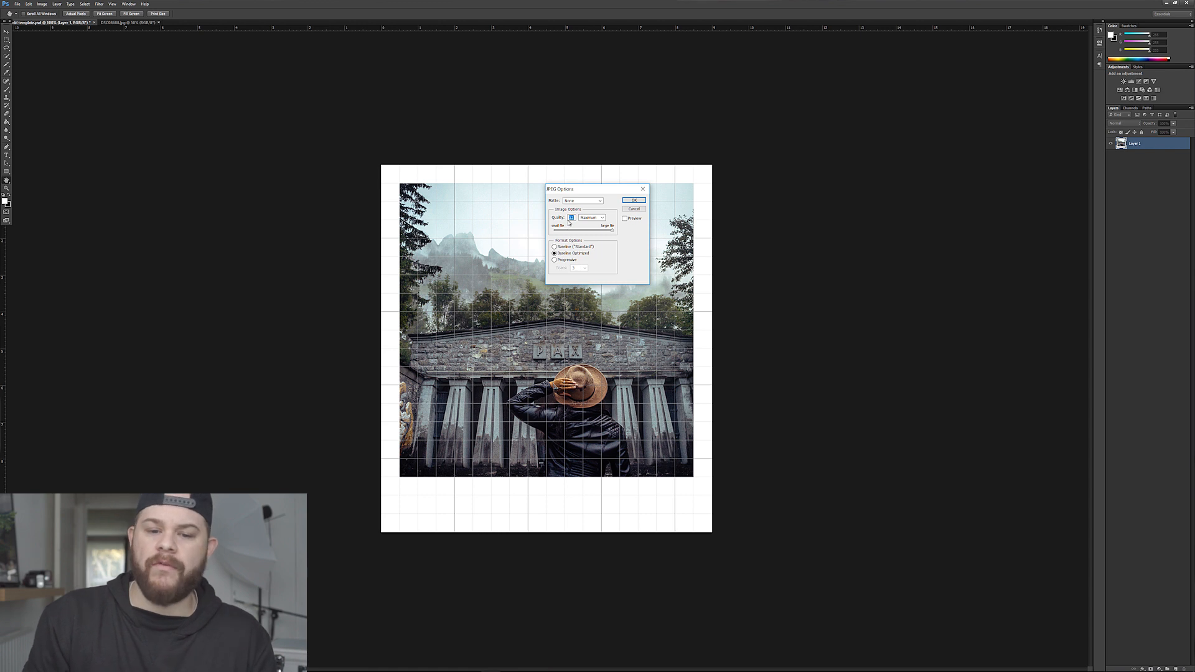
click(634, 201)
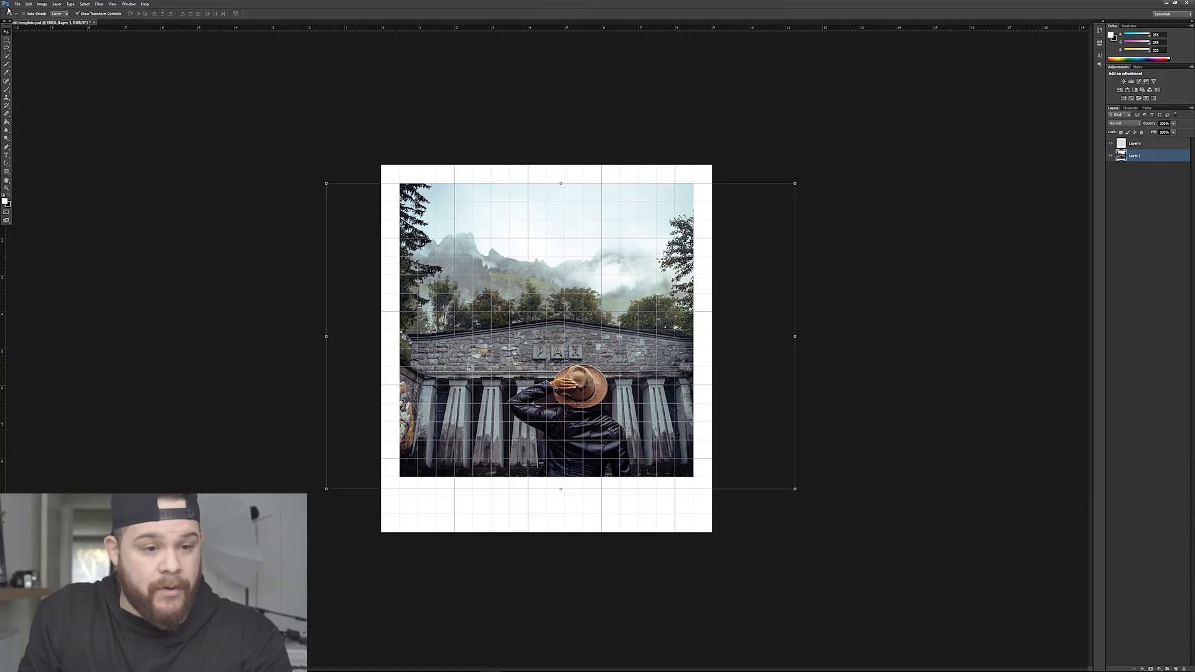
Begin a new document measured in millimeters and set its width to 210 mm.
click(17, 5)
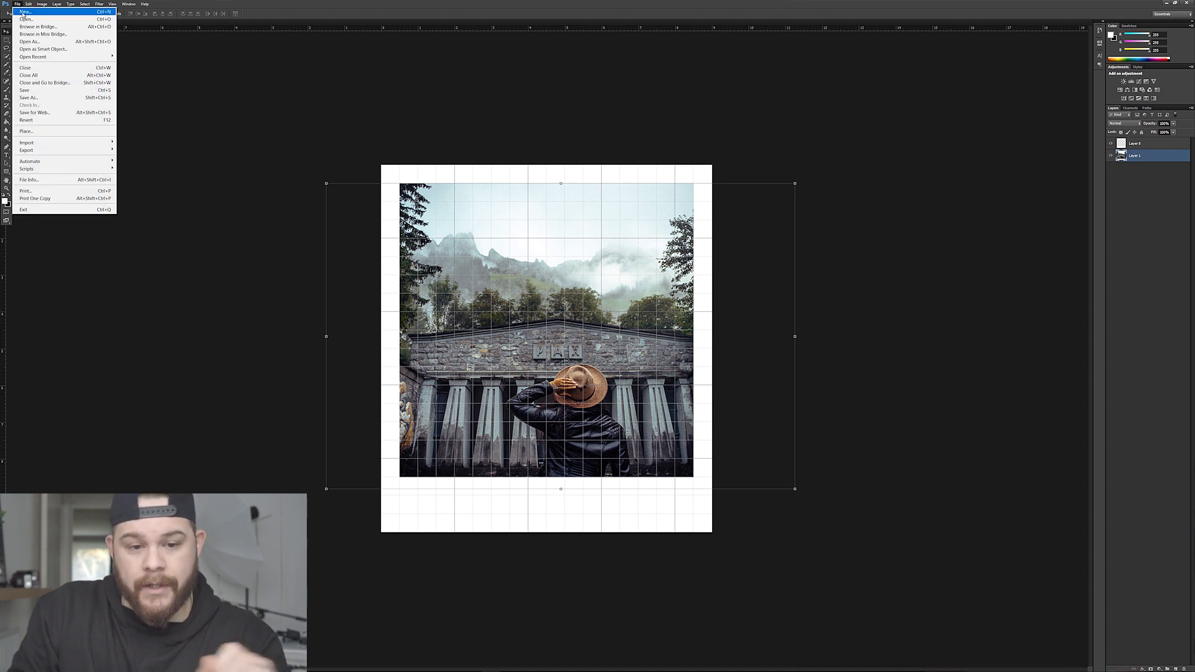
click(22, 13)
drag(402, 349, 379, 349)
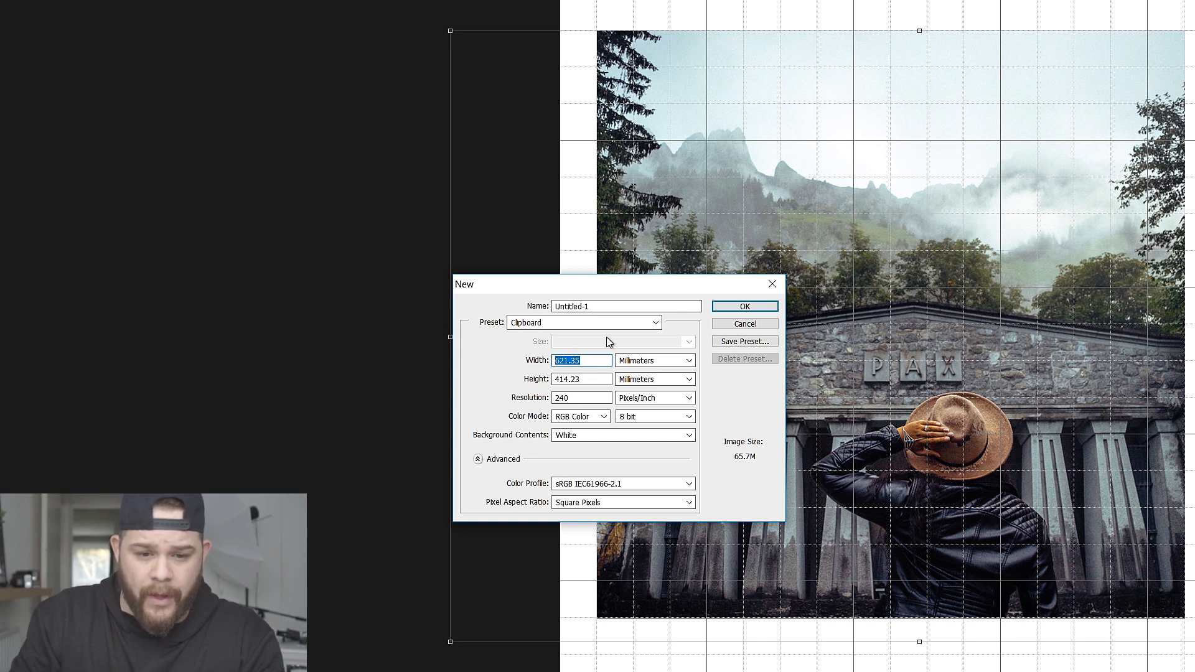
text(210)
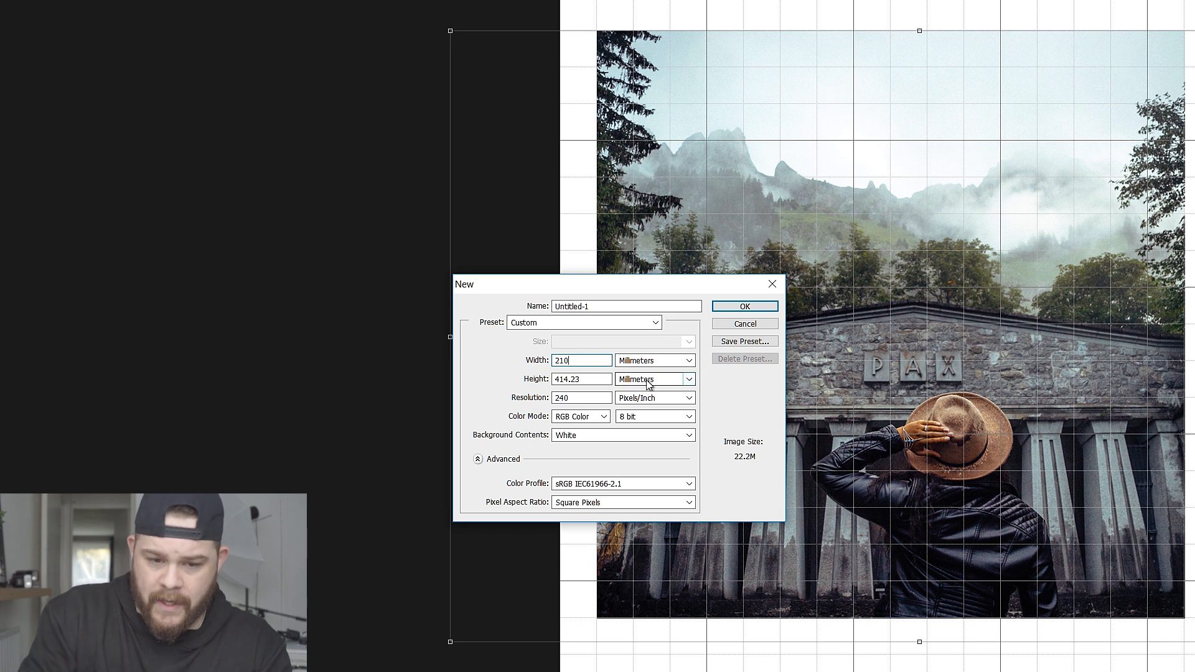
click(636, 364)
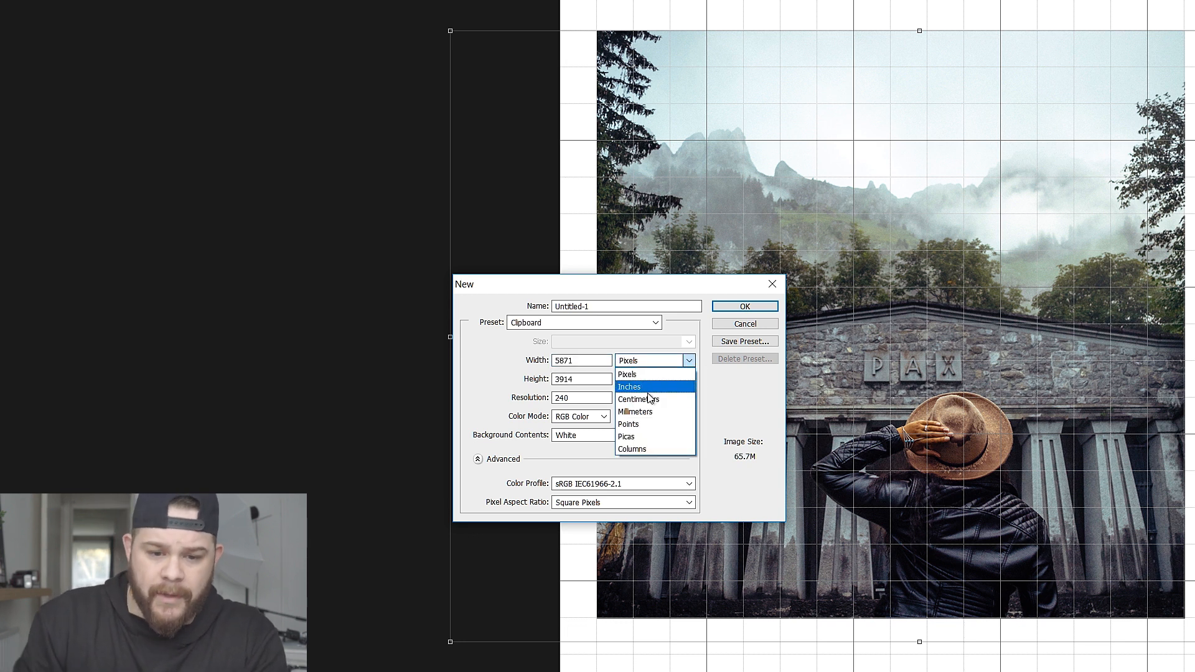
click(648, 413)
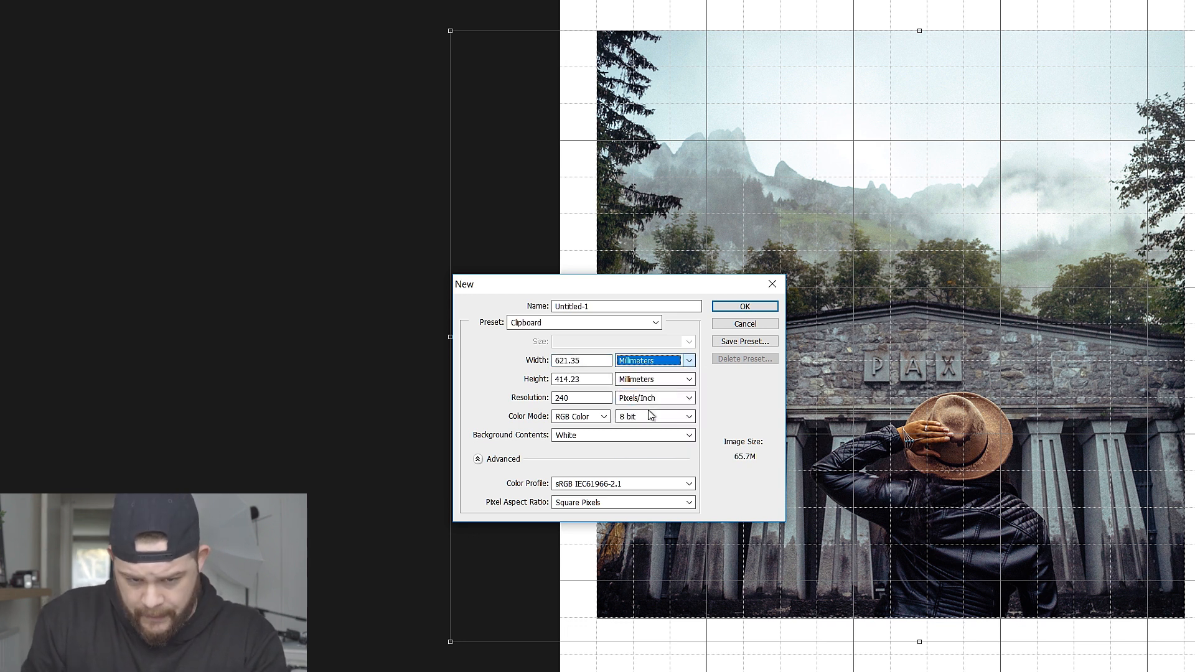
text(210)
Set the new document's height to 279.4 mm, resolution to 300 pixels/inch and color profile to Adobe RGB (1998), and create it.
drag(606, 361, 556, 378)
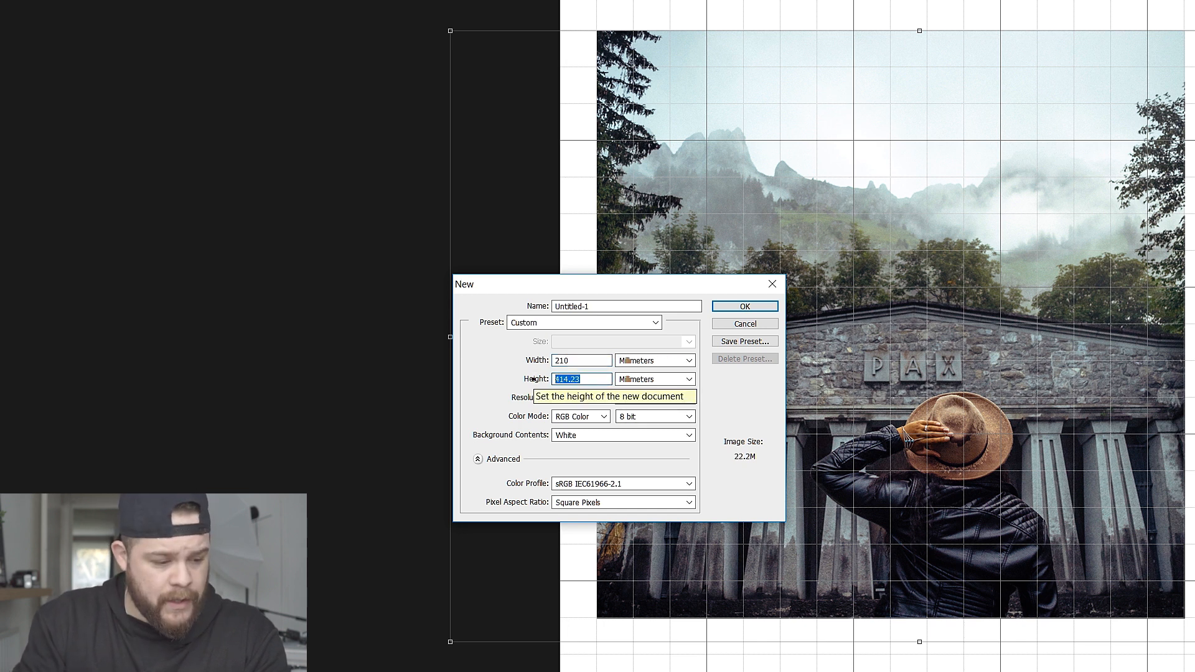
text(279.4)
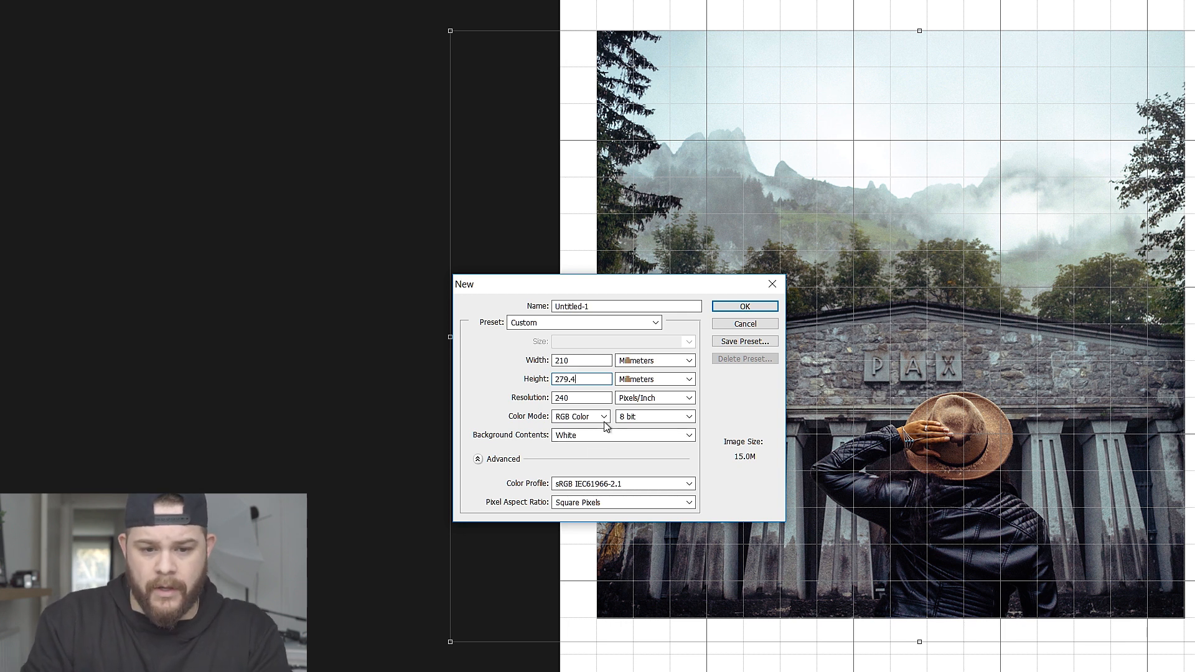
click(702, 389)
double_click(601, 401)
key(BackSpace)
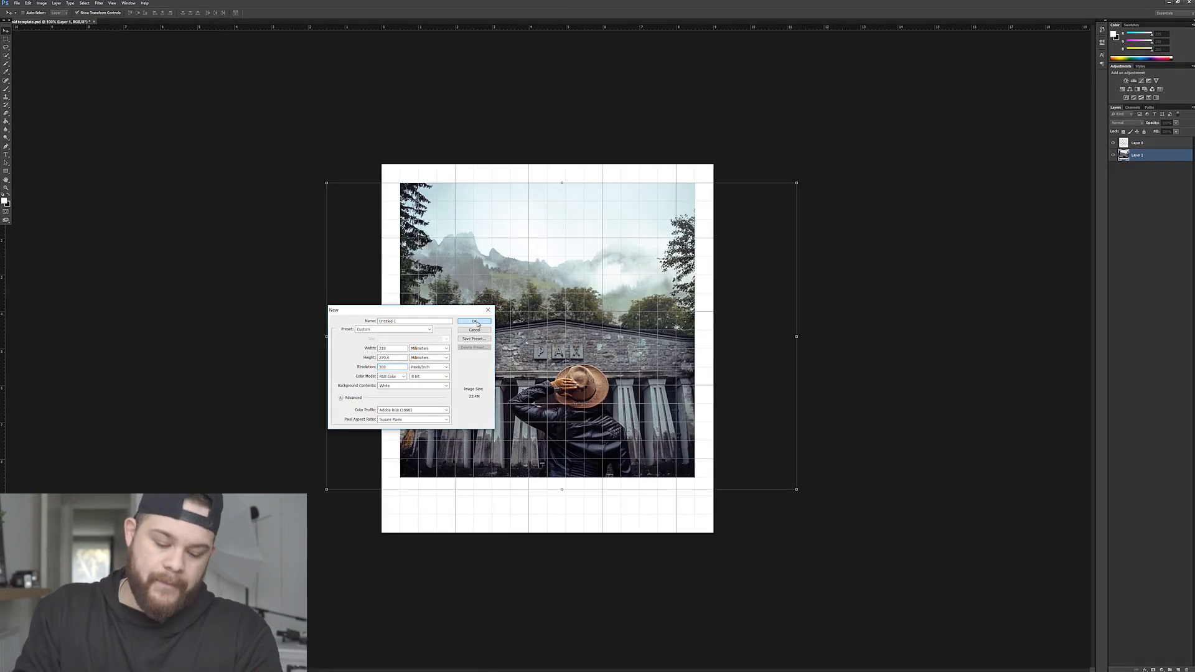
click(475, 321)
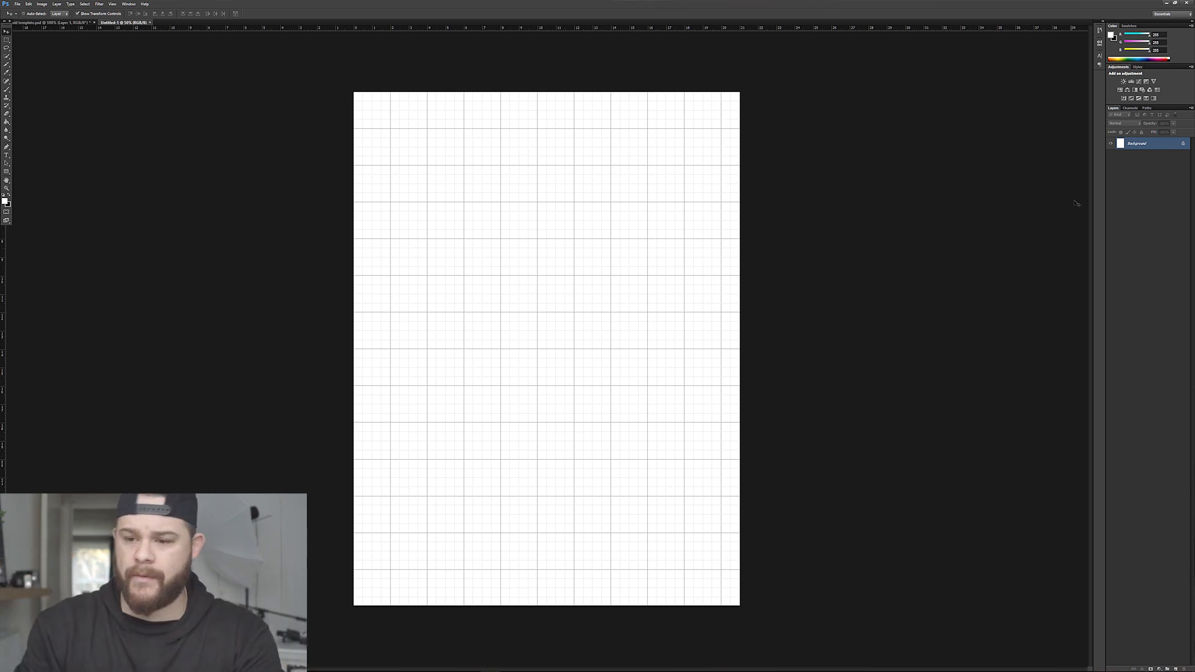
Convert the blank page's background into a regular layer and fill it with a very light grey.
double_click(1165, 147)
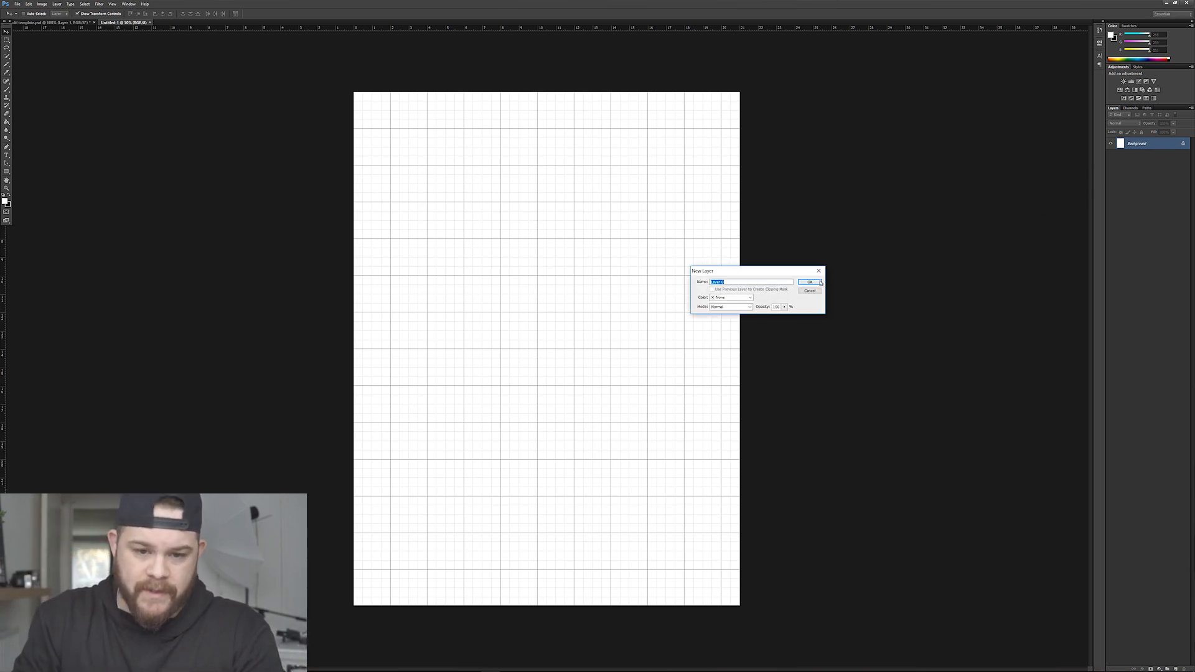
click(810, 282)
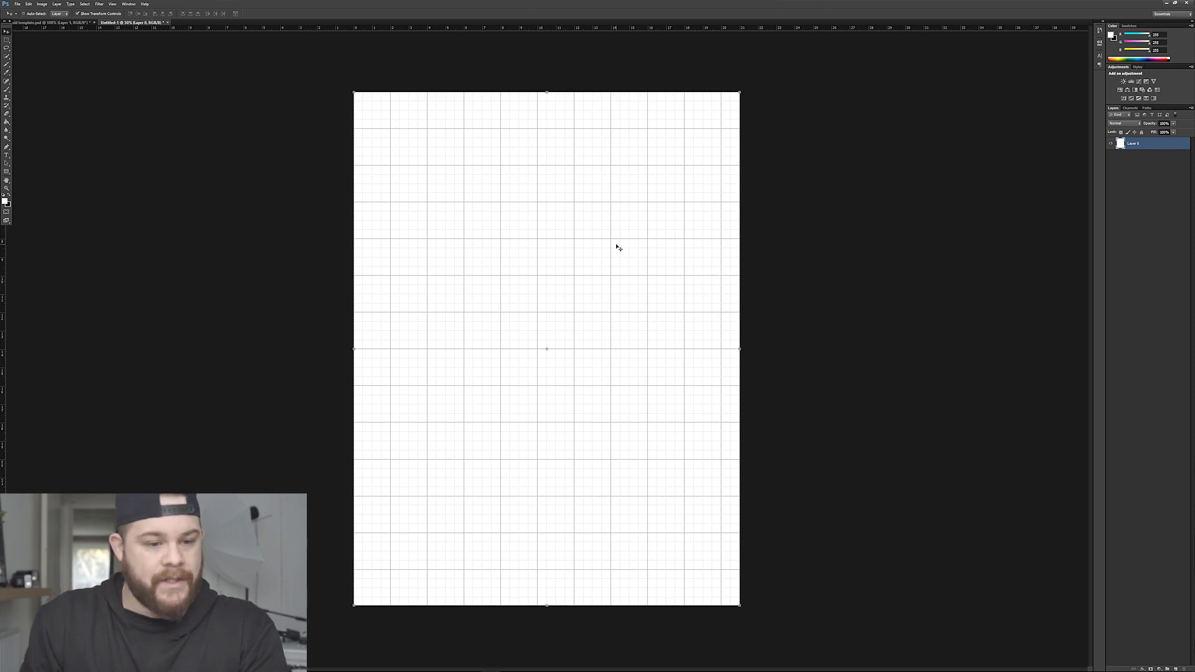
click(6, 201)
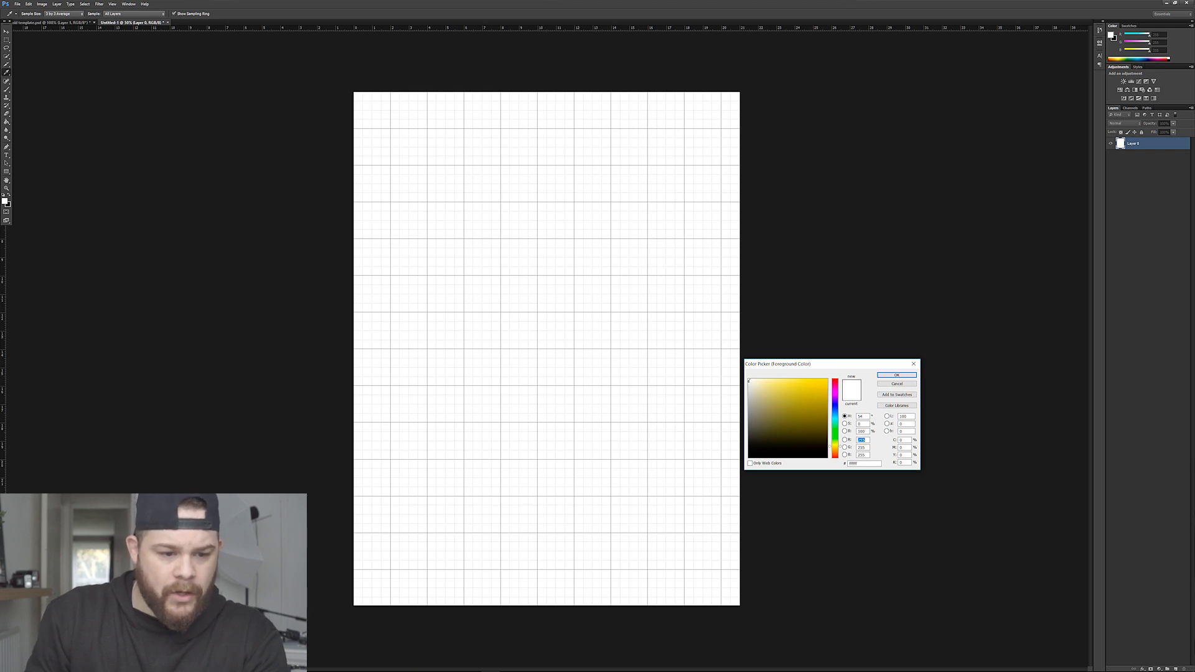
click(748, 384)
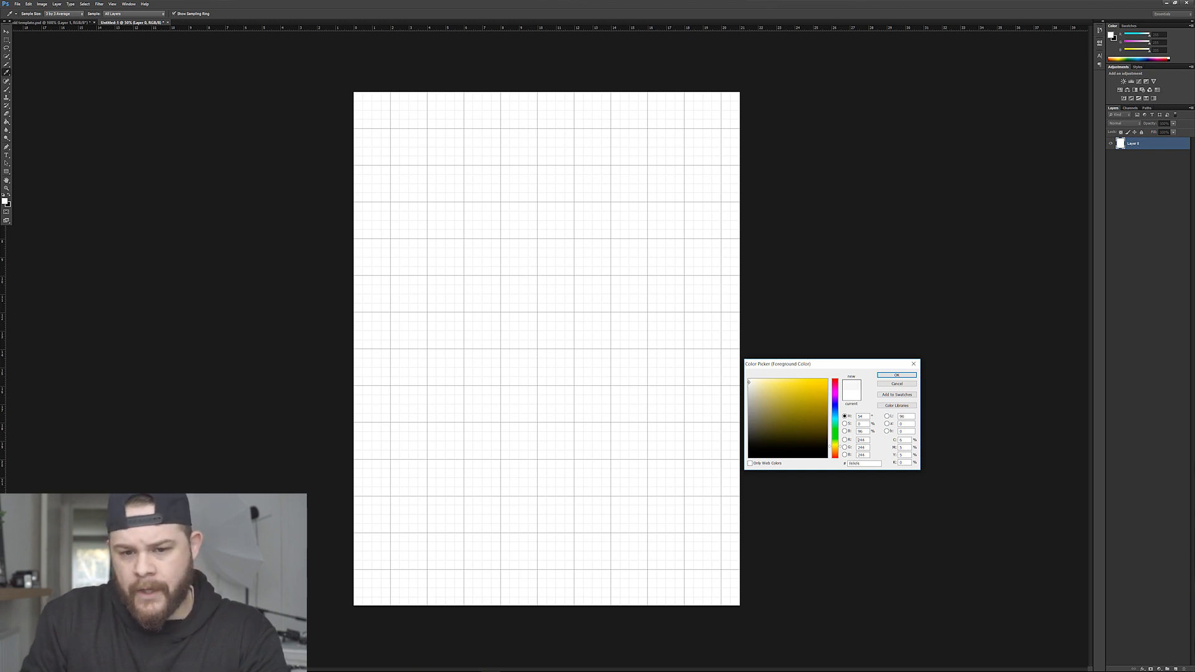
click(882, 373)
key(g)
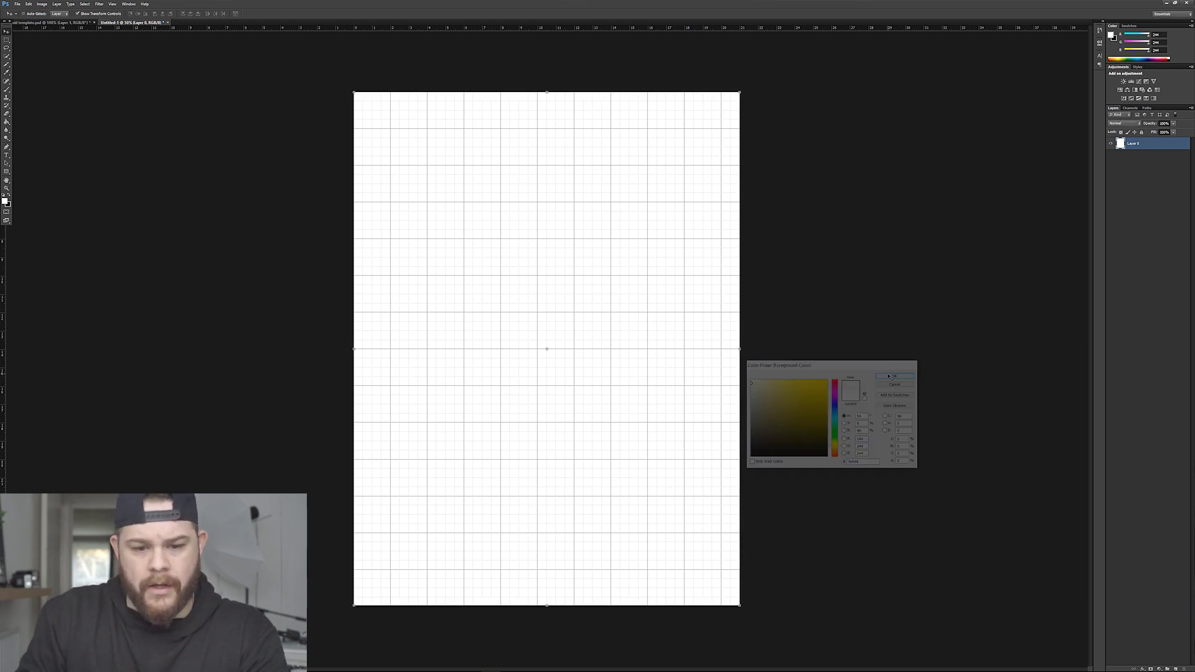
click(533, 281)
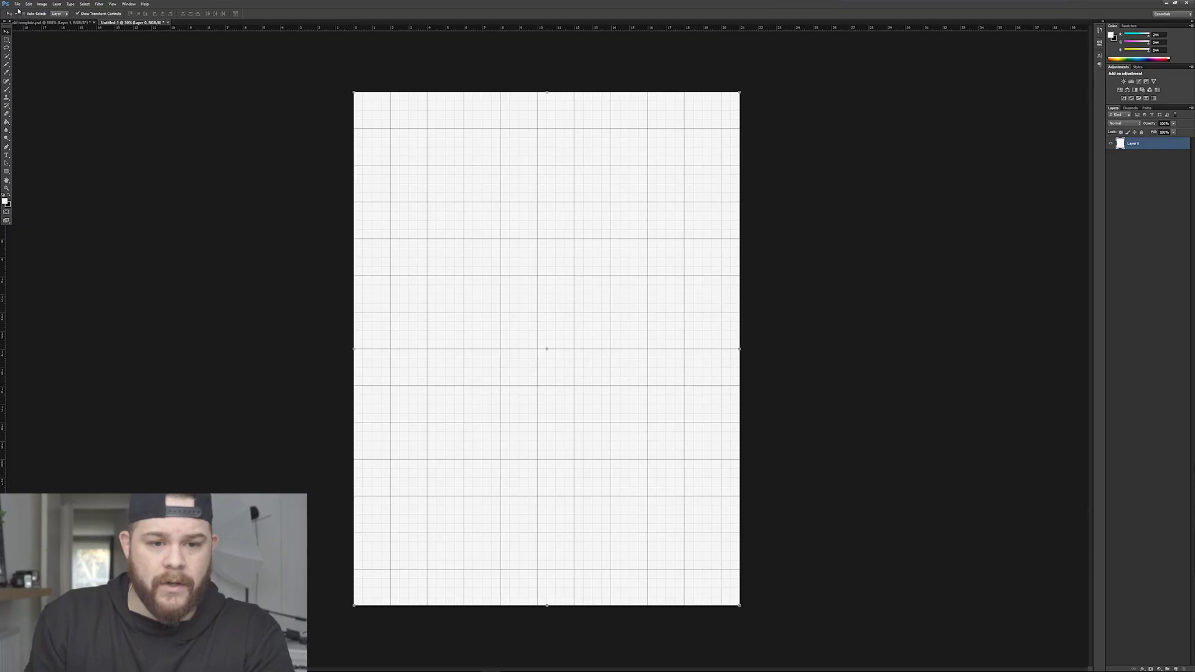
Open the forest Polaroid pola 3.jpg, select the entire image and copy it.
click(18, 5)
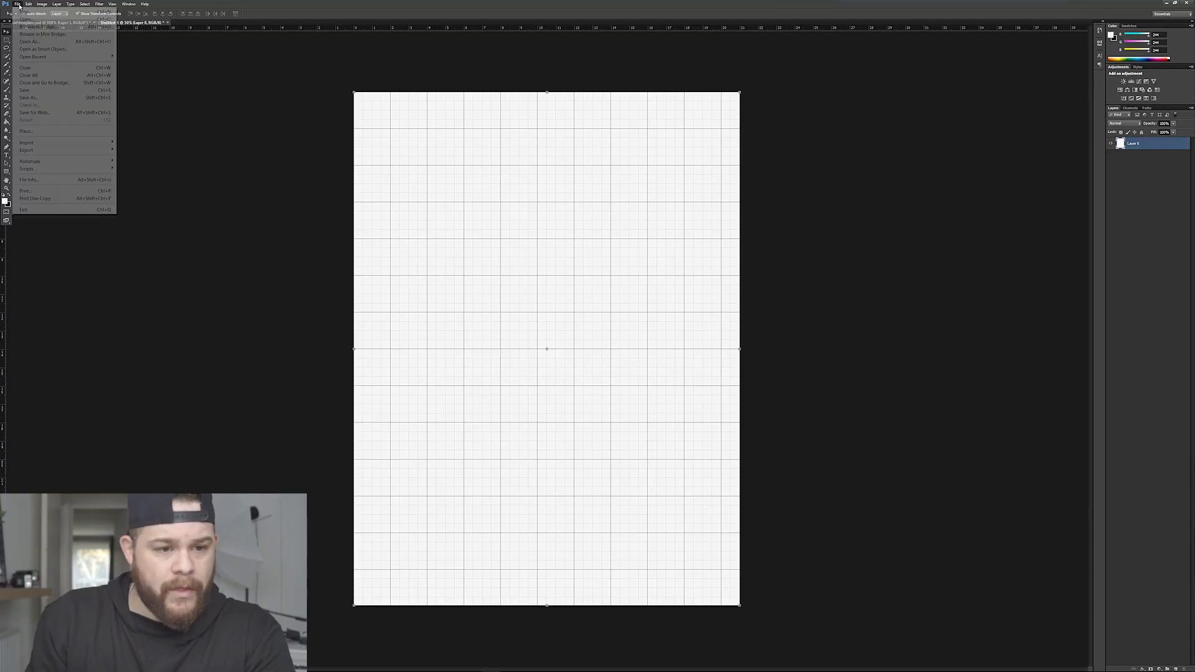
click(26, 19)
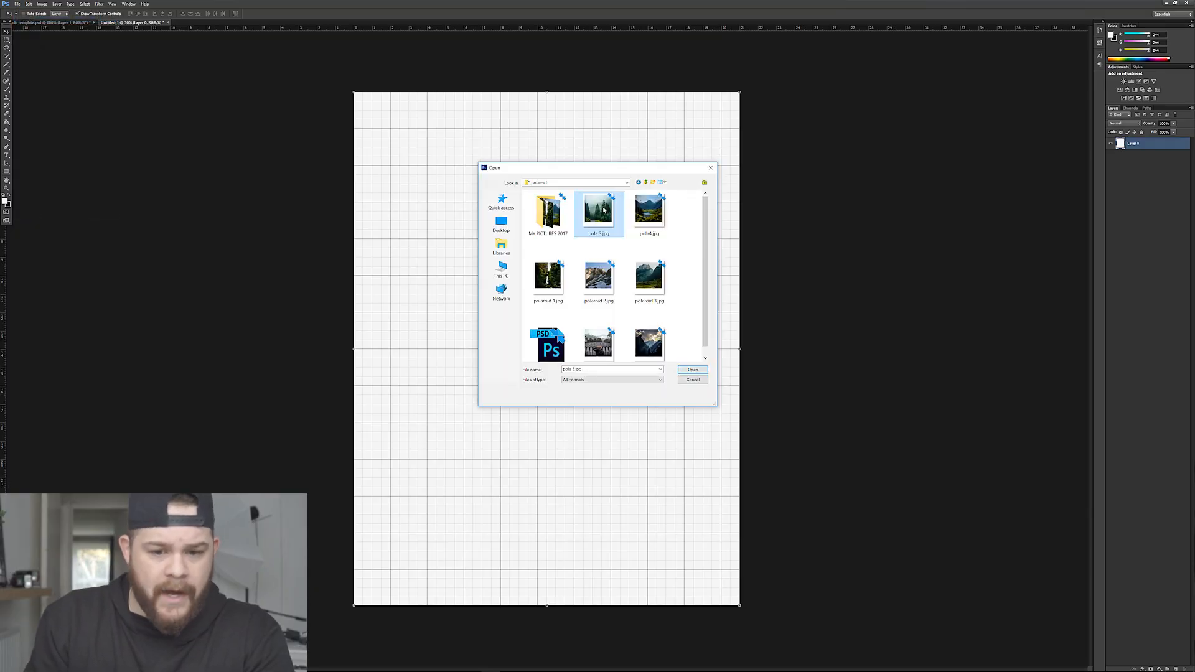
click(692, 370)
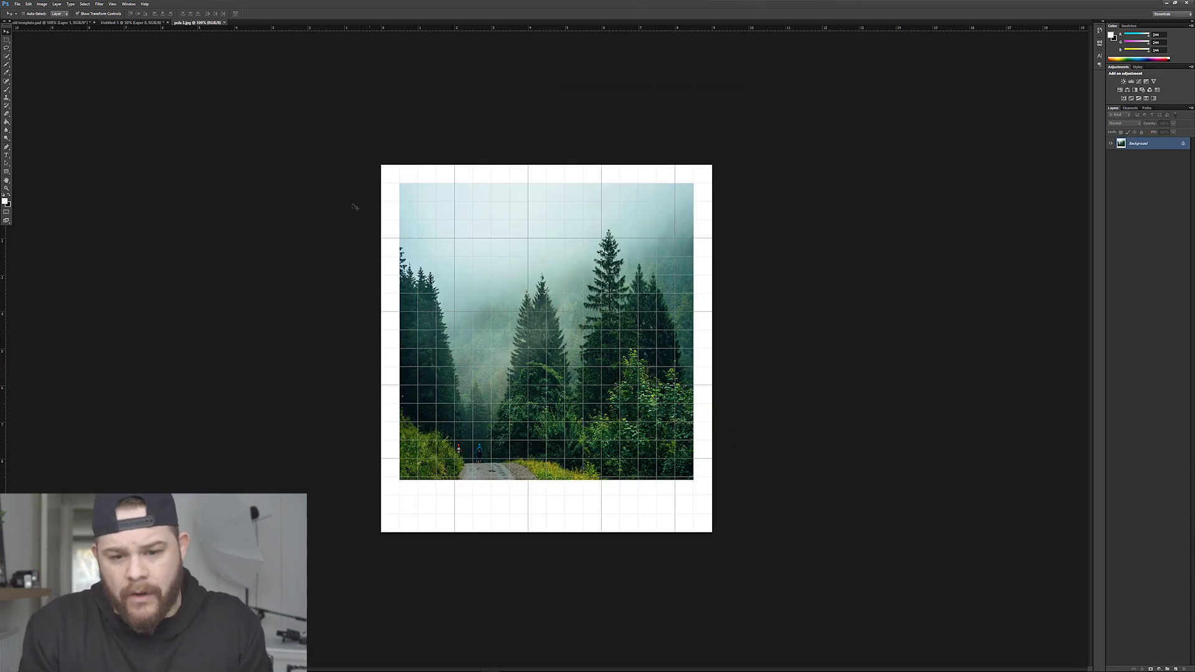
click(6, 38)
key(ctrl+a)
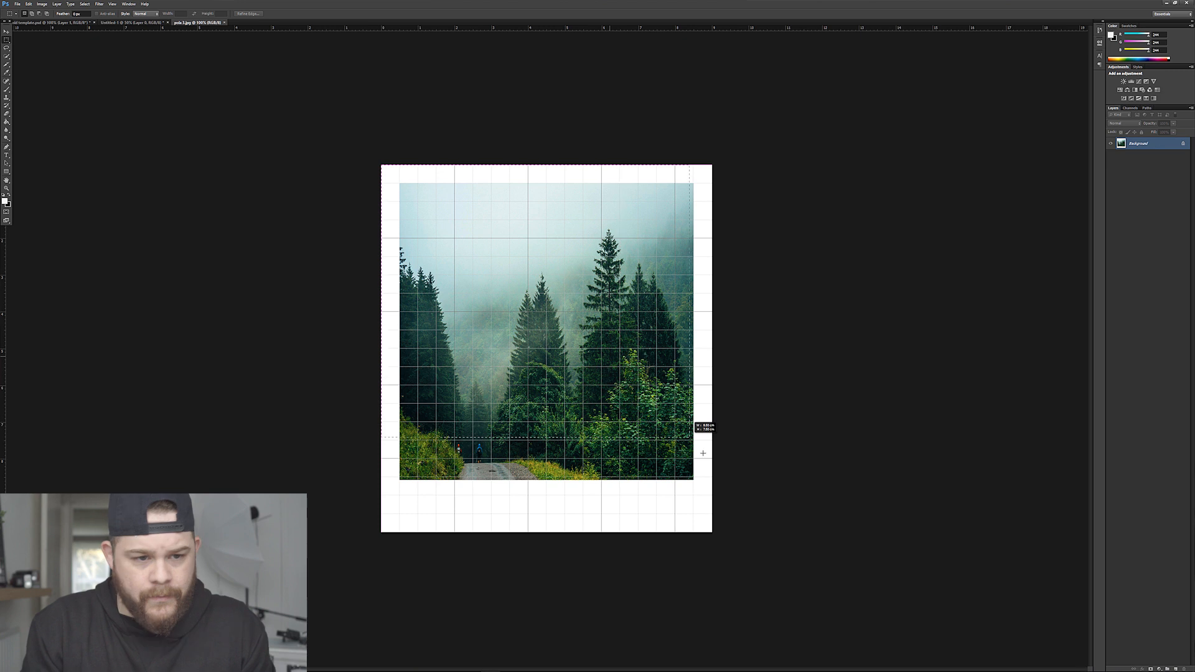
click(28, 4)
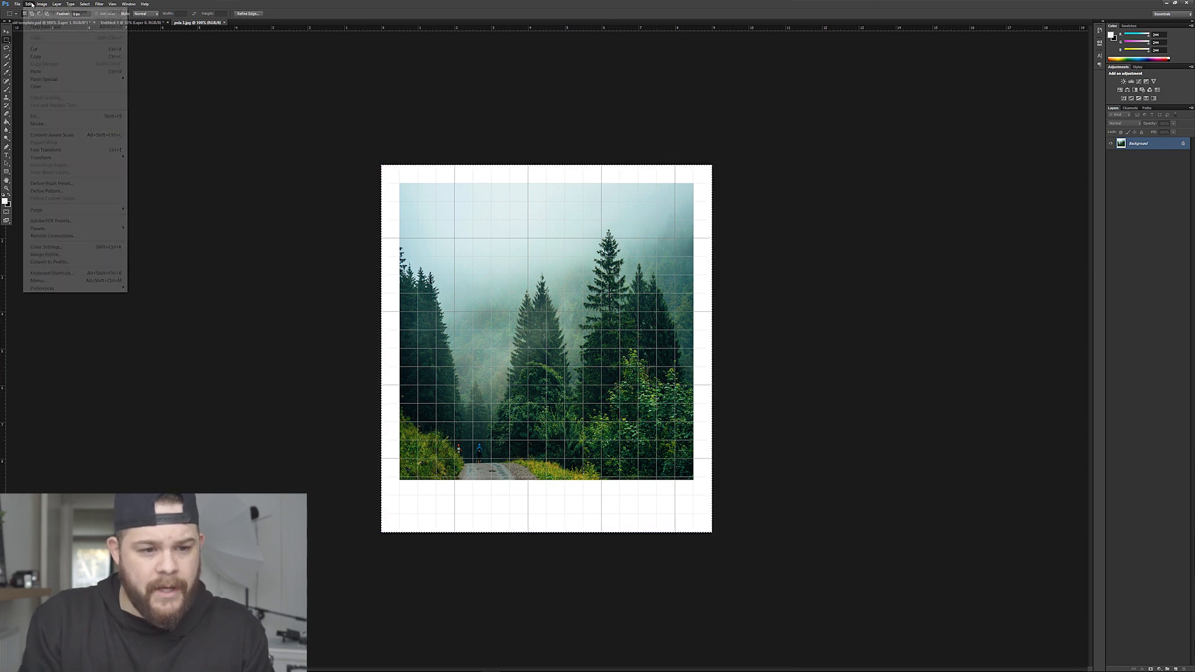
click(36, 56)
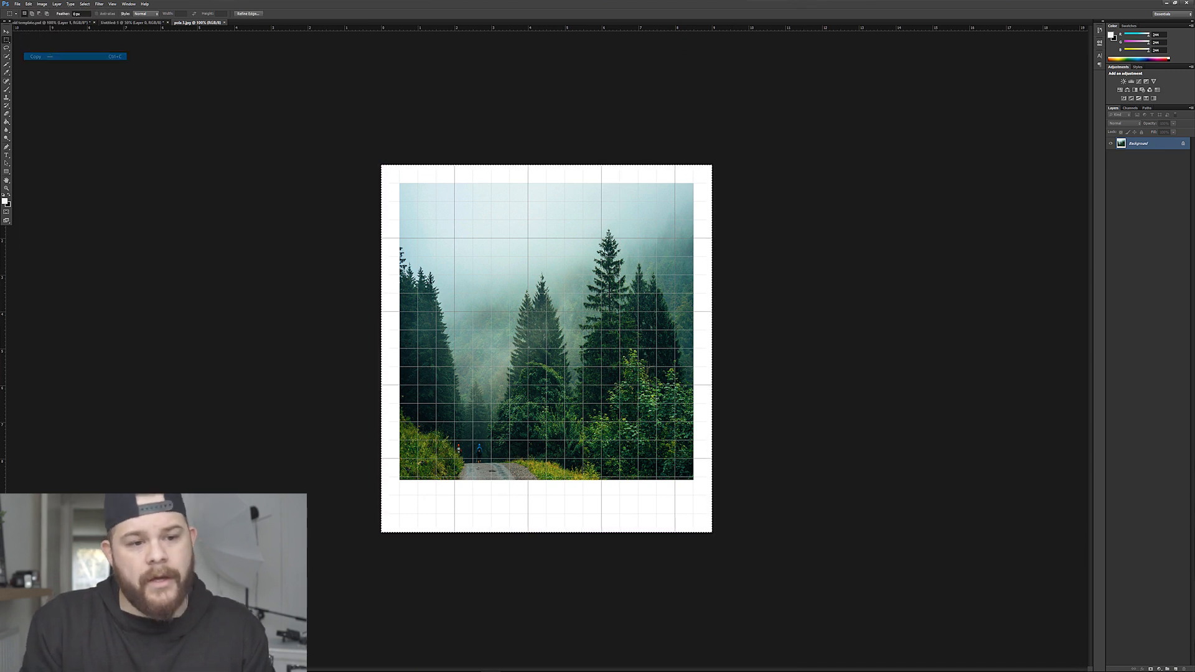
Paste the forest Polaroid into the blank grey page and move it to the page's upper-left corner.
click(60, 23)
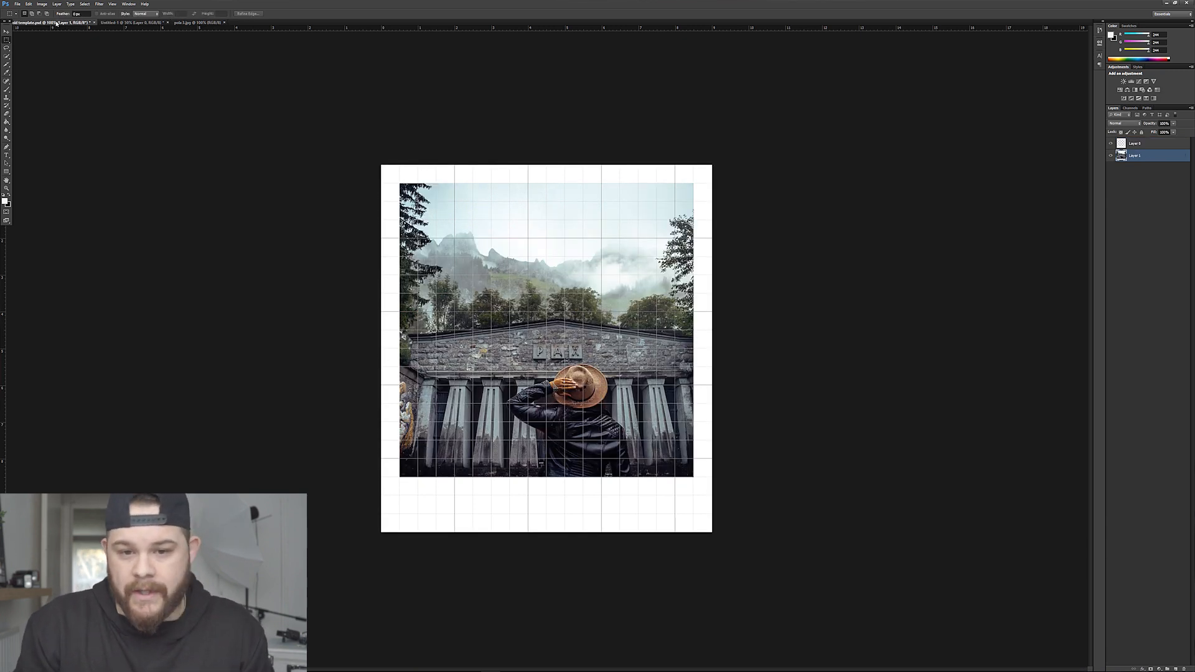
click(111, 23)
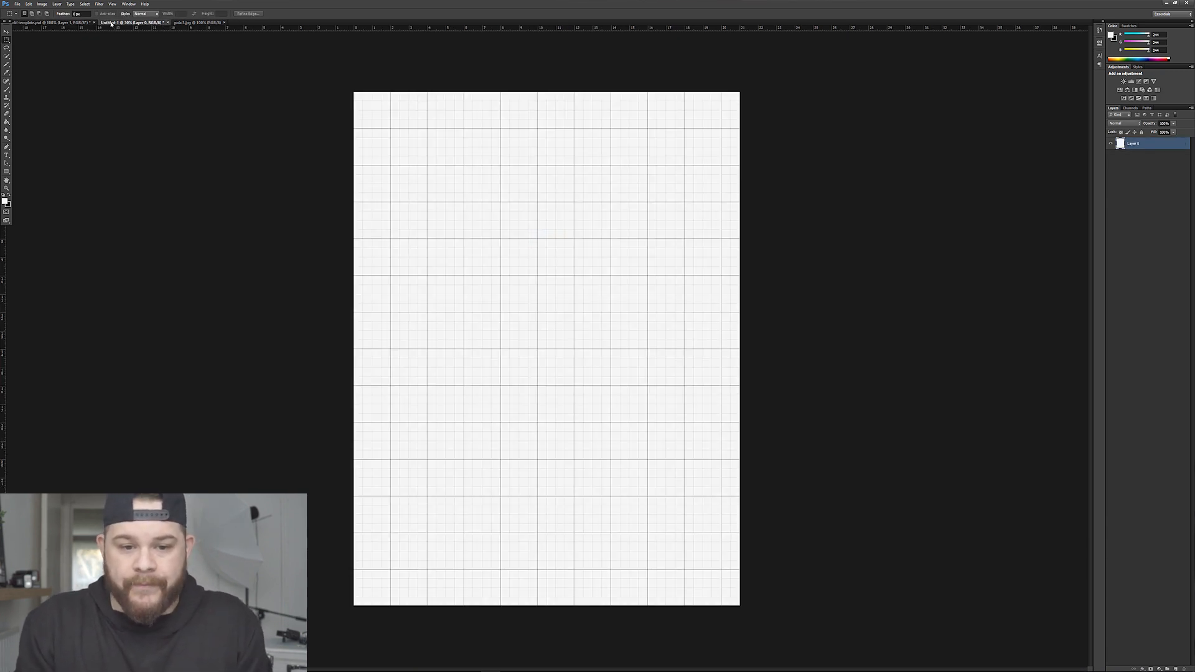
click(29, 4)
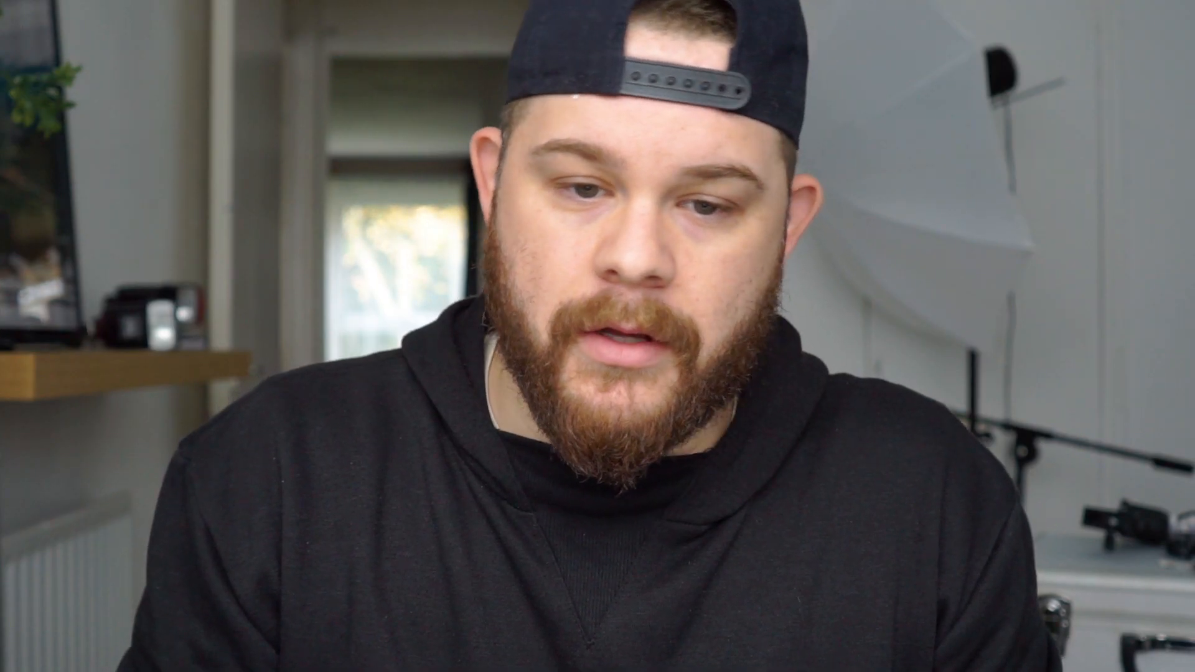
click(76, 72)
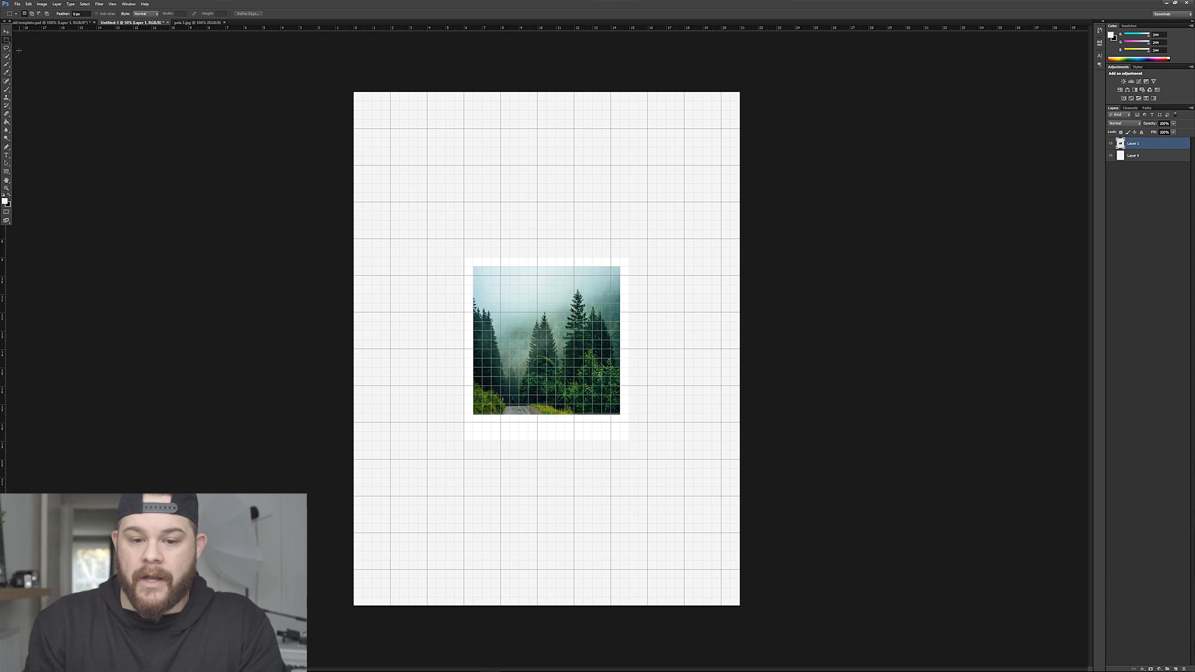
click(7, 33)
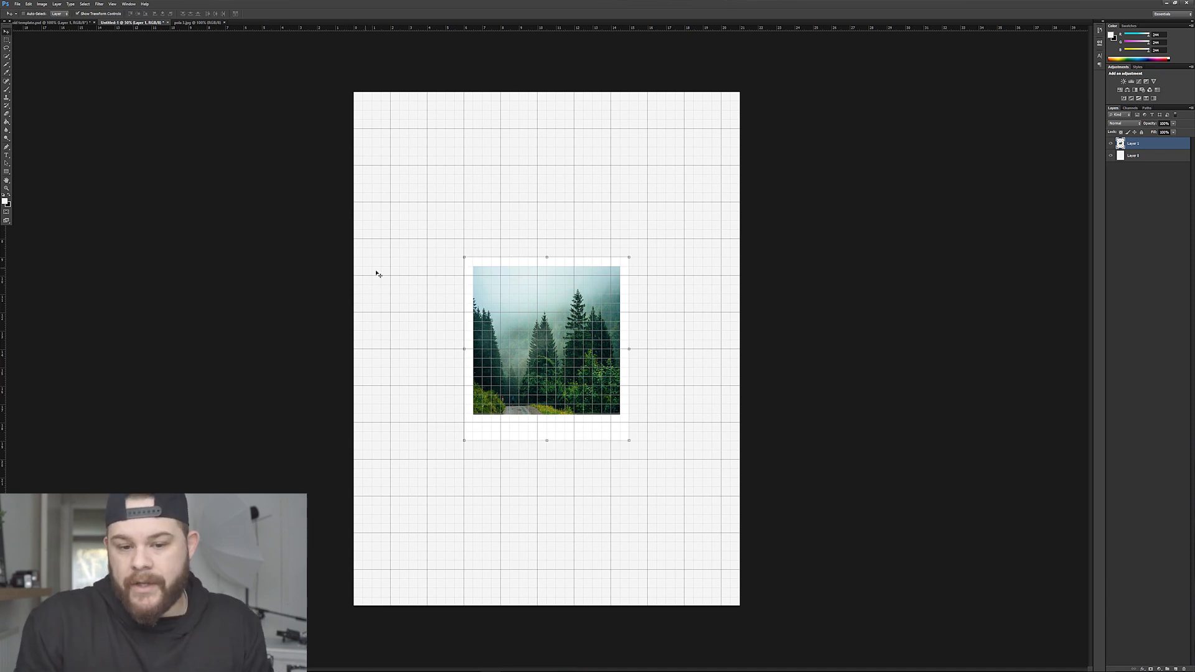
drag(571, 355, 462, 224)
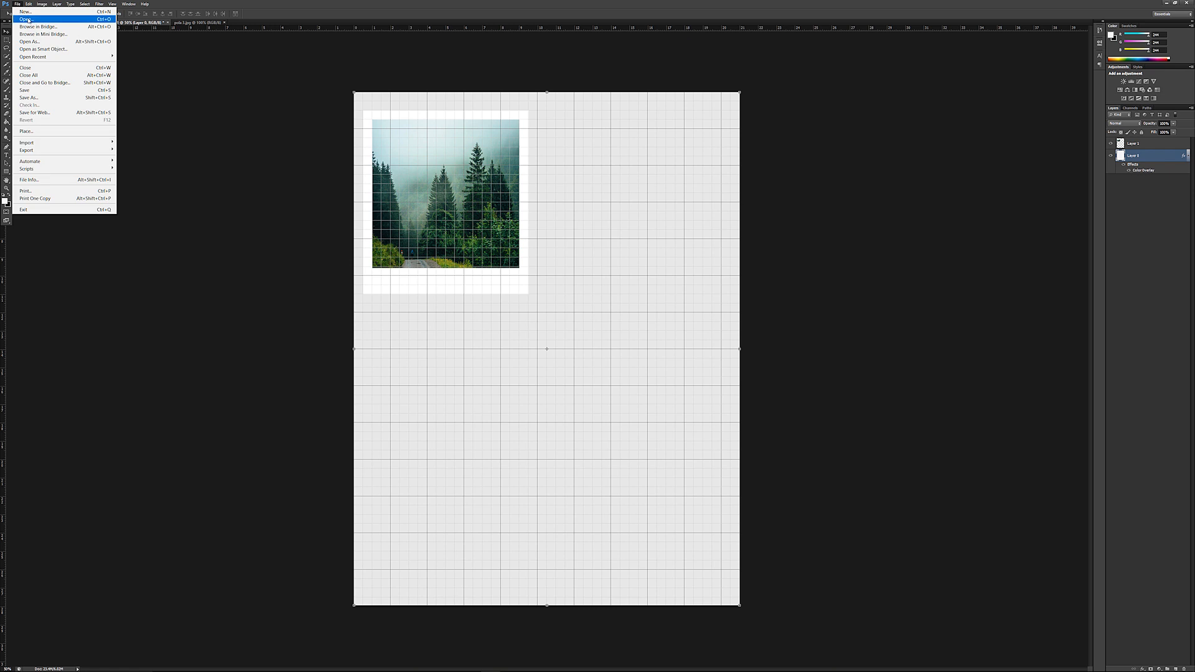
Open the Polaroid of the person in the hat, copy it onto the page and place it in the upper-right corner.
click(28, 20)
double_click(599, 339)
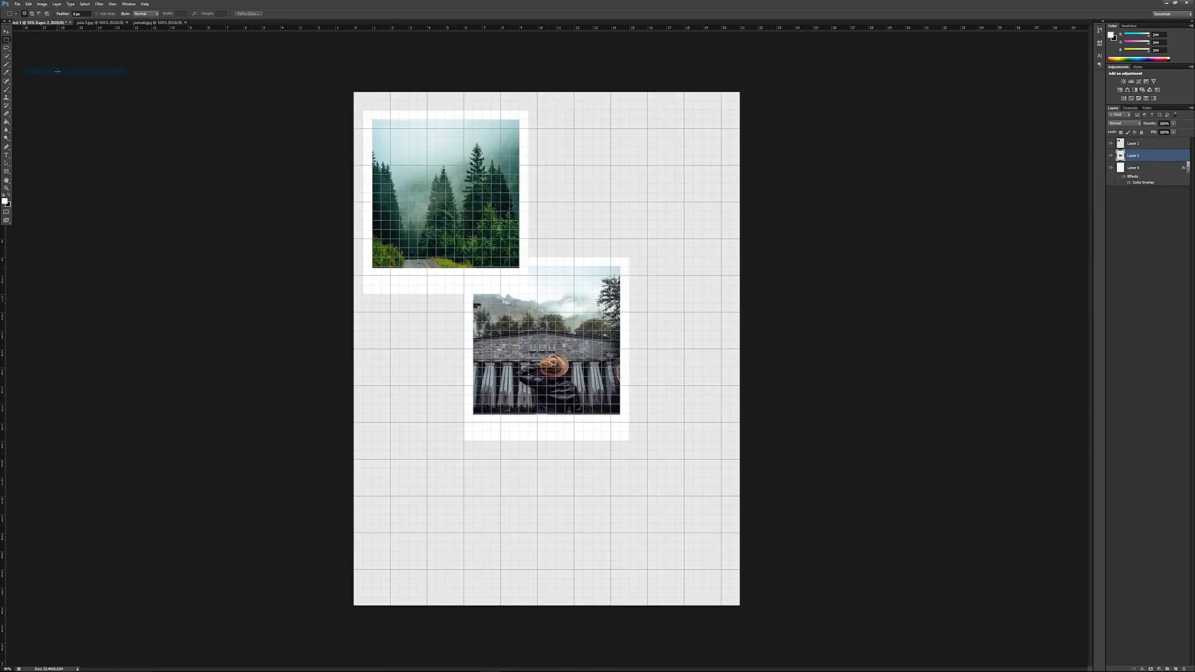
click(7, 31)
drag(544, 291, 644, 145)
Open the mountain lake Polaroid pola4.jpg, copy it onto the page and place it below the forest Polaroid.
click(17, 4)
click(28, 20)
click(655, 235)
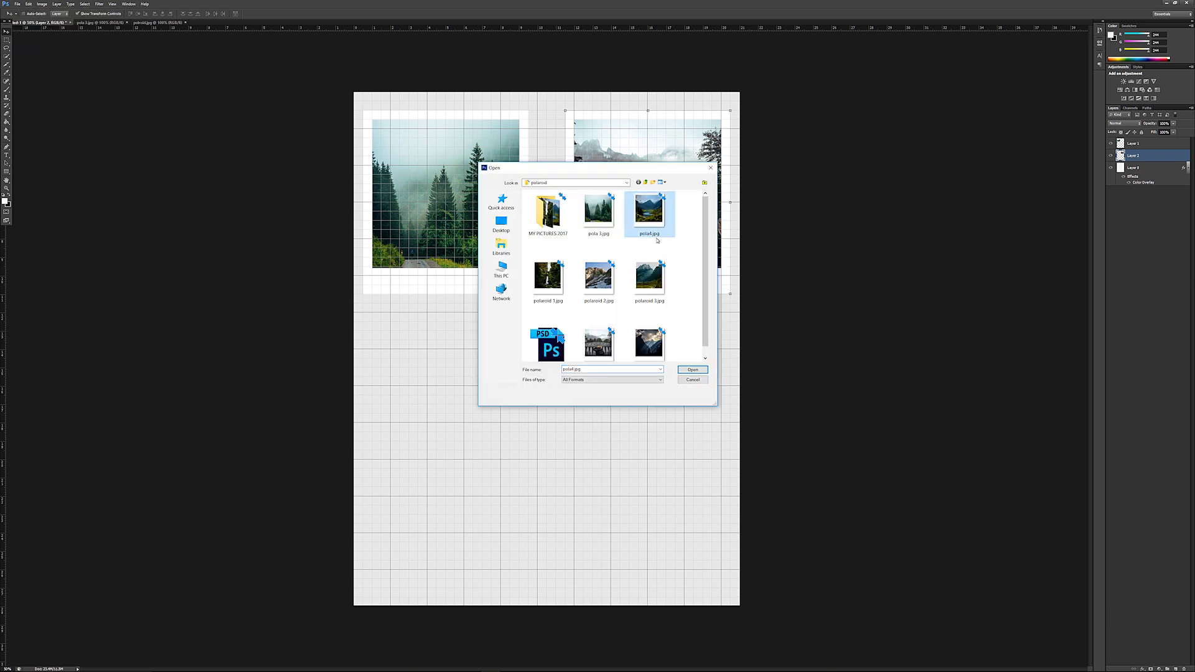
double_click(656, 234)
click(29, 4)
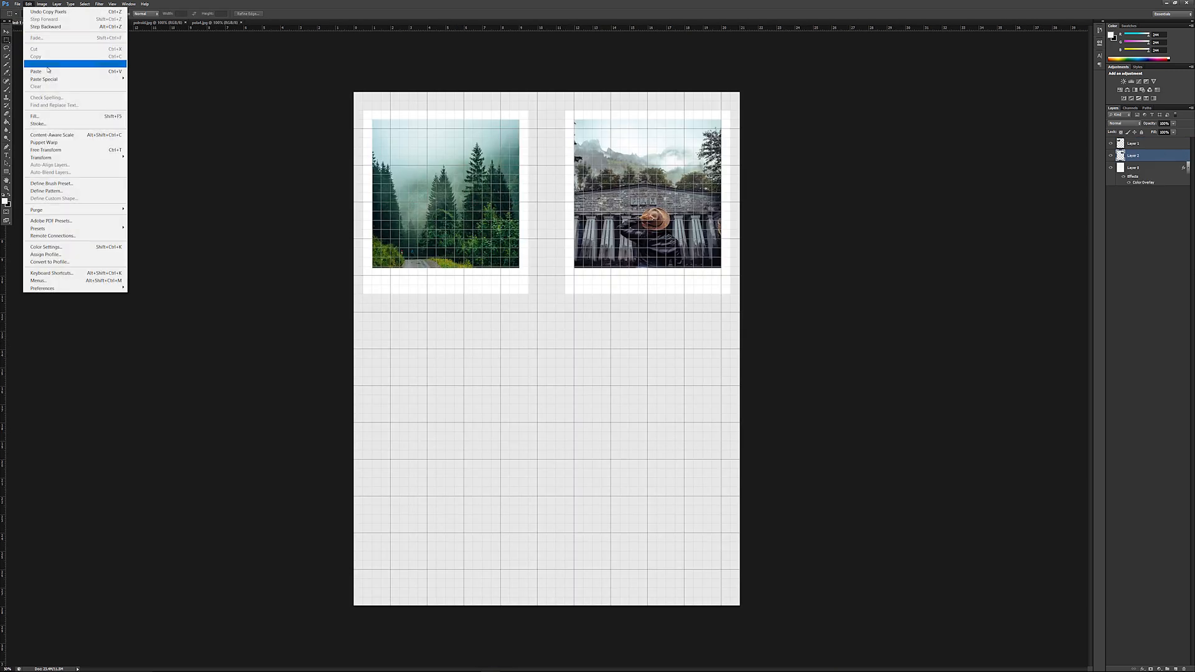
click(44, 67)
drag(568, 356, 468, 429)
Open the Polaroid of the dark, cloudy mountains, select and copy it all, and place it on the page below the hat Polaroid.
click(18, 4)
click(28, 20)
double_click(650, 339)
click(7, 40)
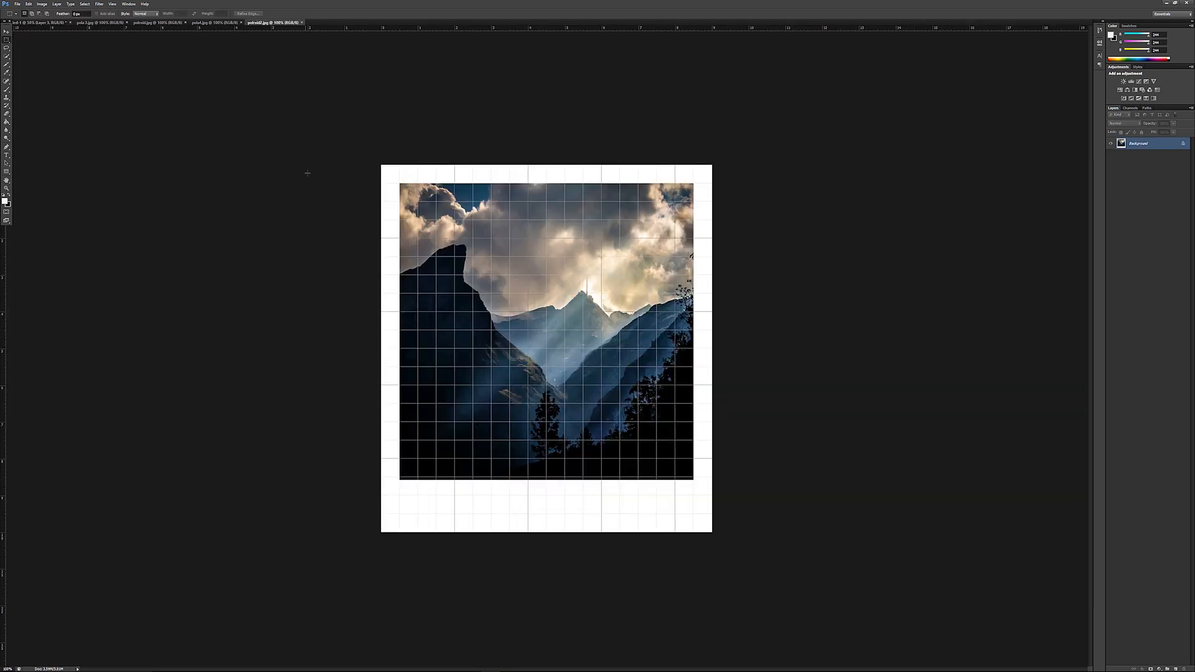
key(ctrl+a)
click(29, 3)
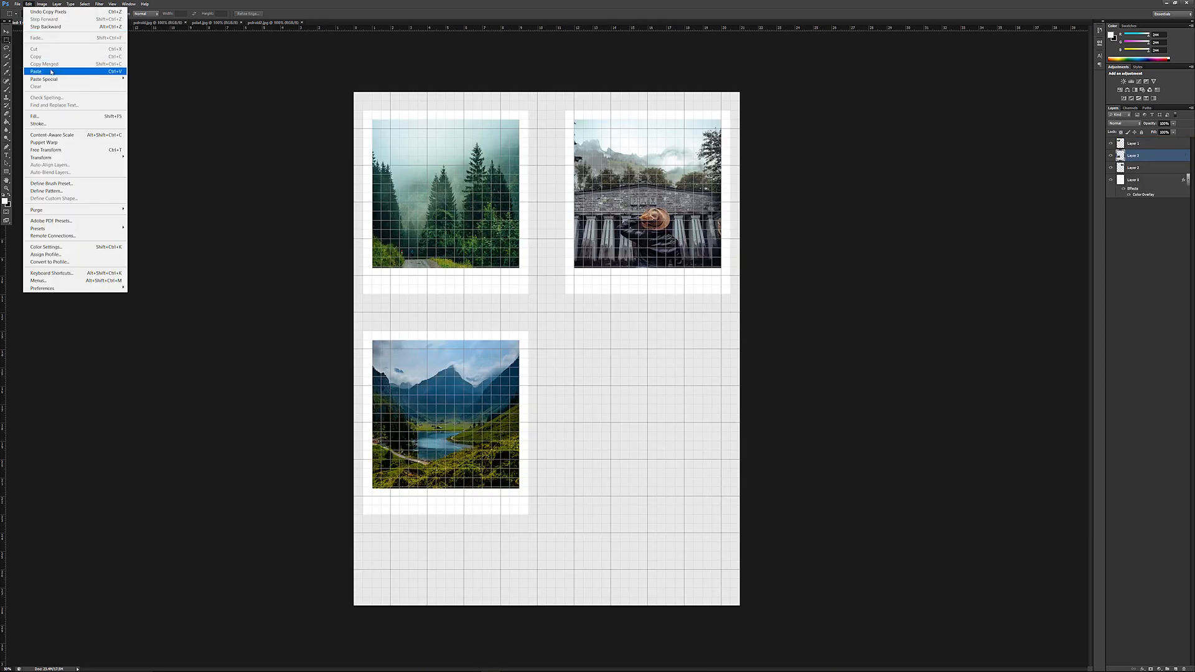
click(44, 67)
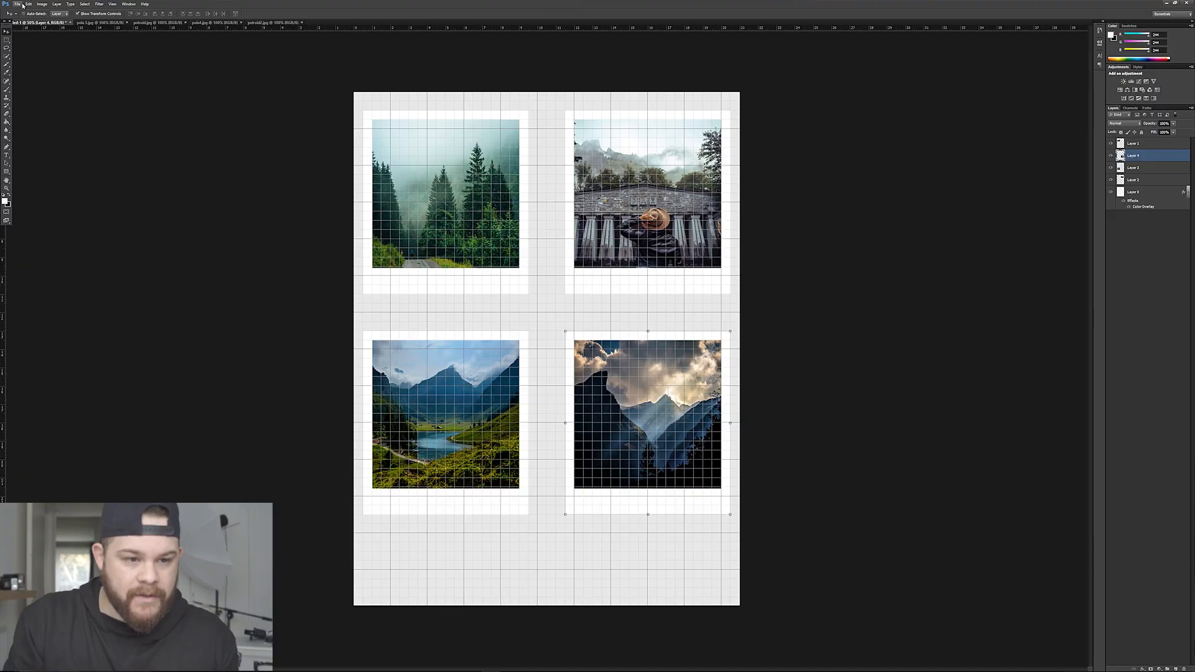
Open the print settings for the page with the four Polaroids.
click(18, 4)
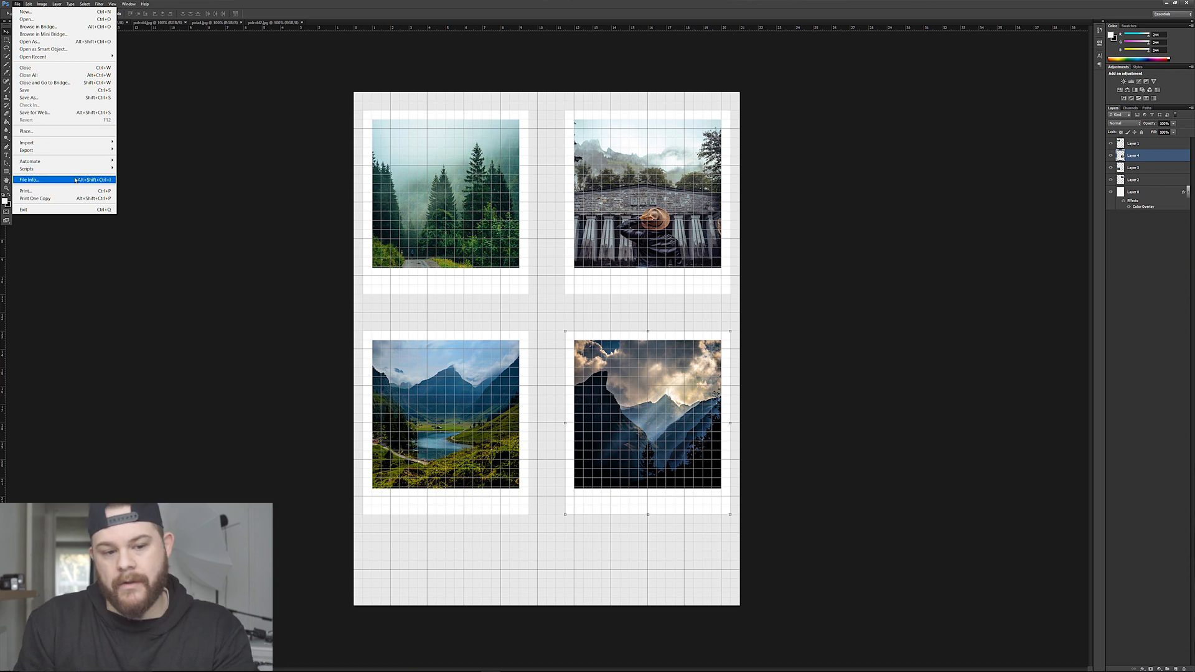
click(74, 189)
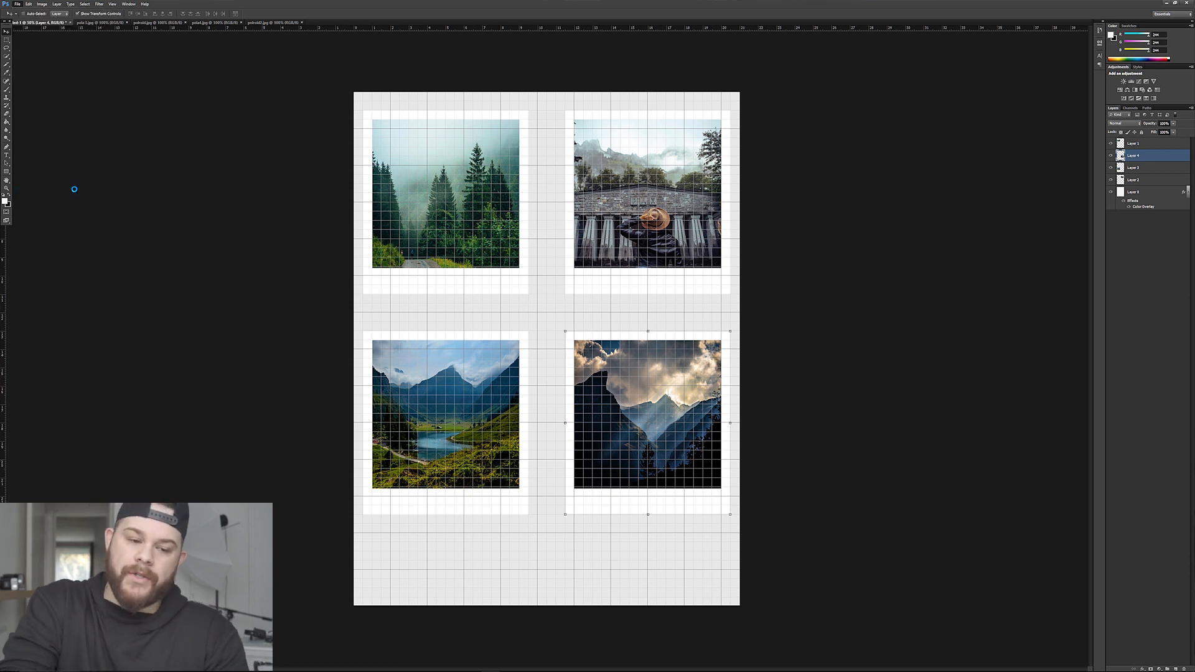